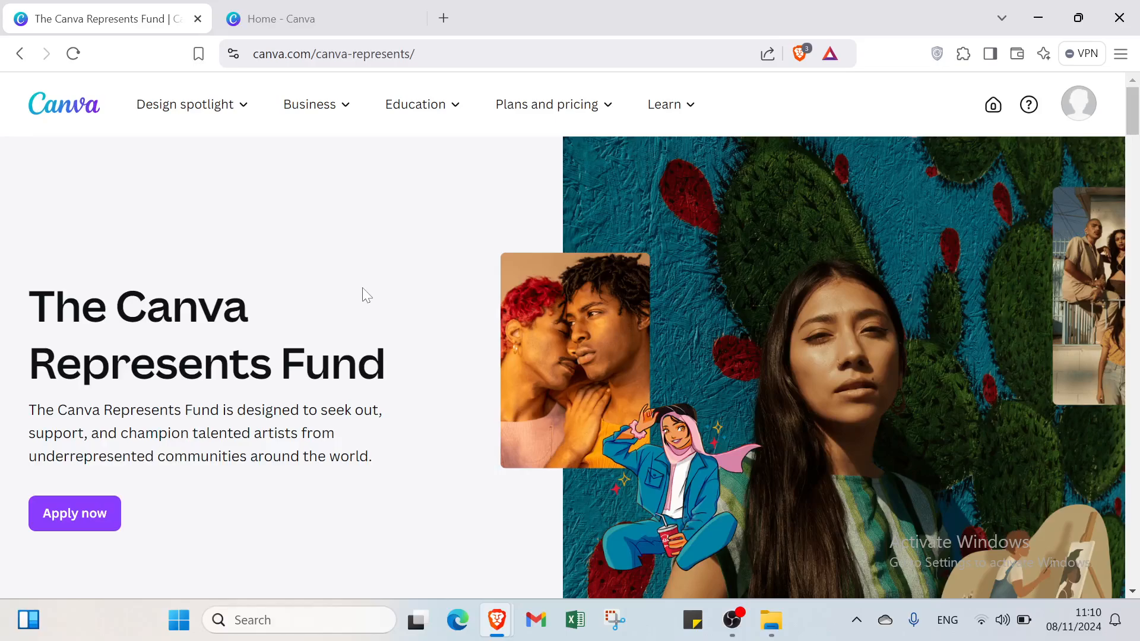
- Look through the Canva Represents Fund page, down to the "Content that represents everyone" section
click(280, 26)
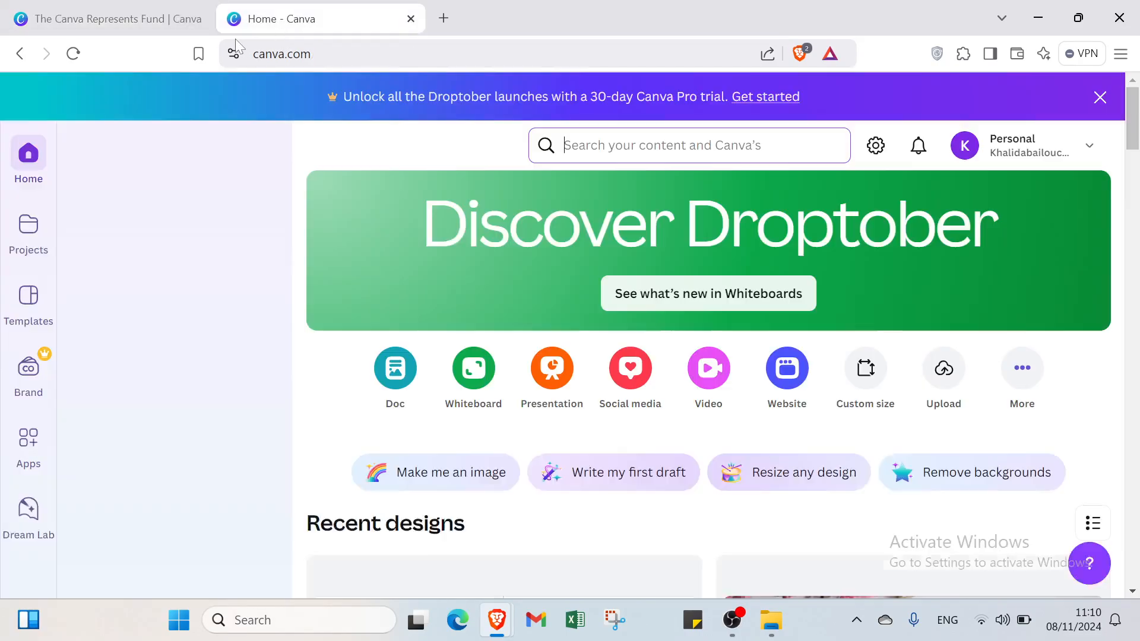
click(153, 18)
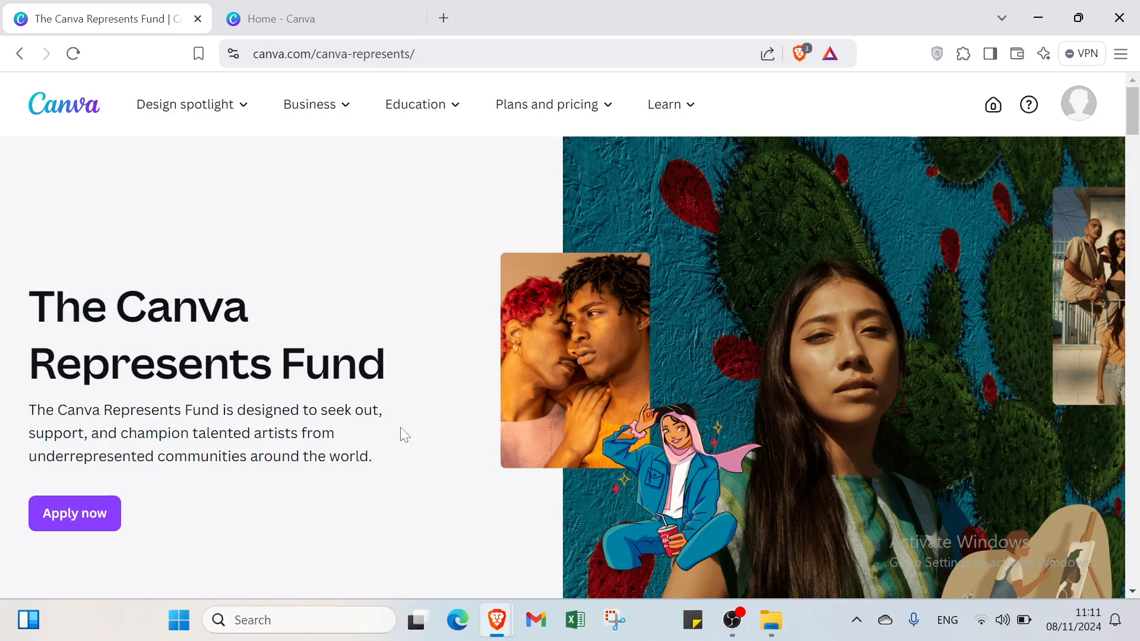
scroll(404, 432, down, 2)
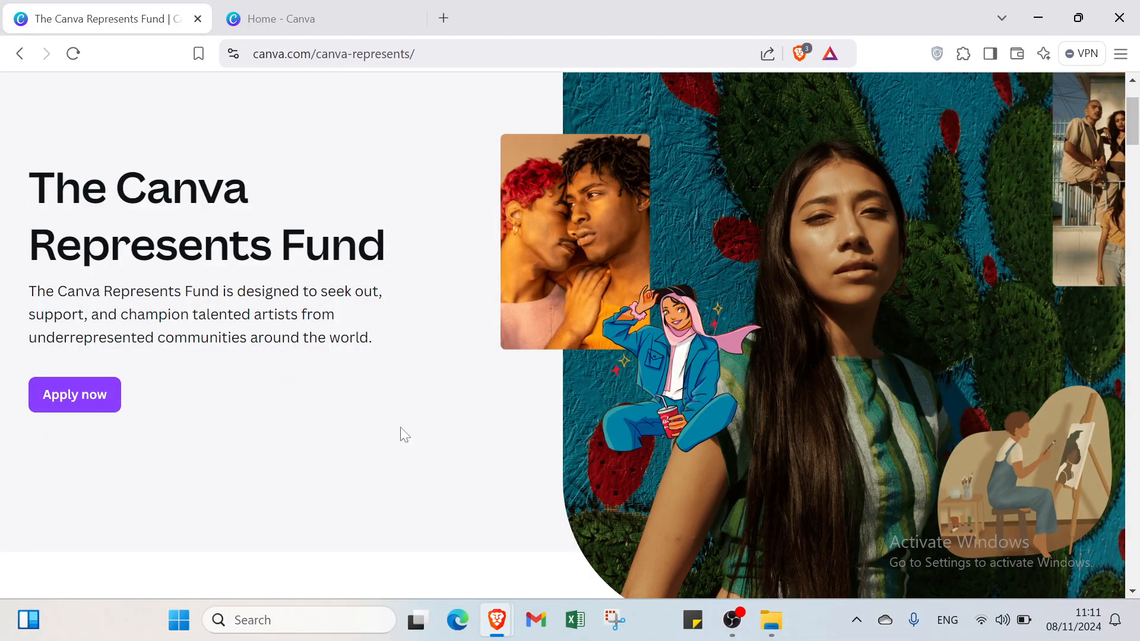
scroll(403, 433, down, 1)
scroll(401, 429, down, 3)
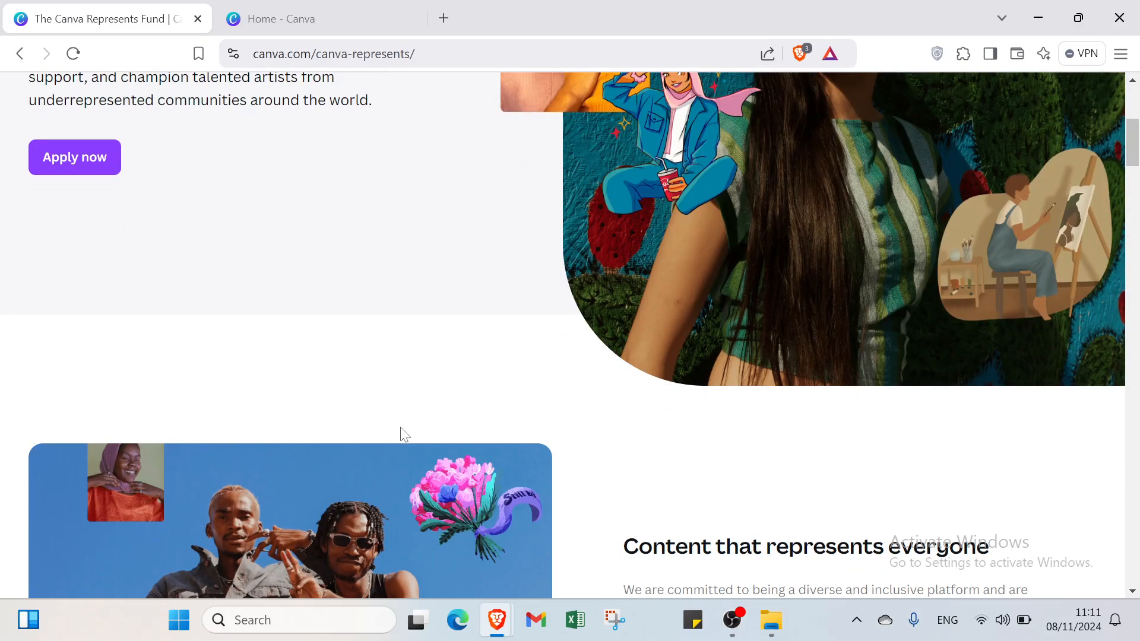
scroll(401, 429, down, 2)
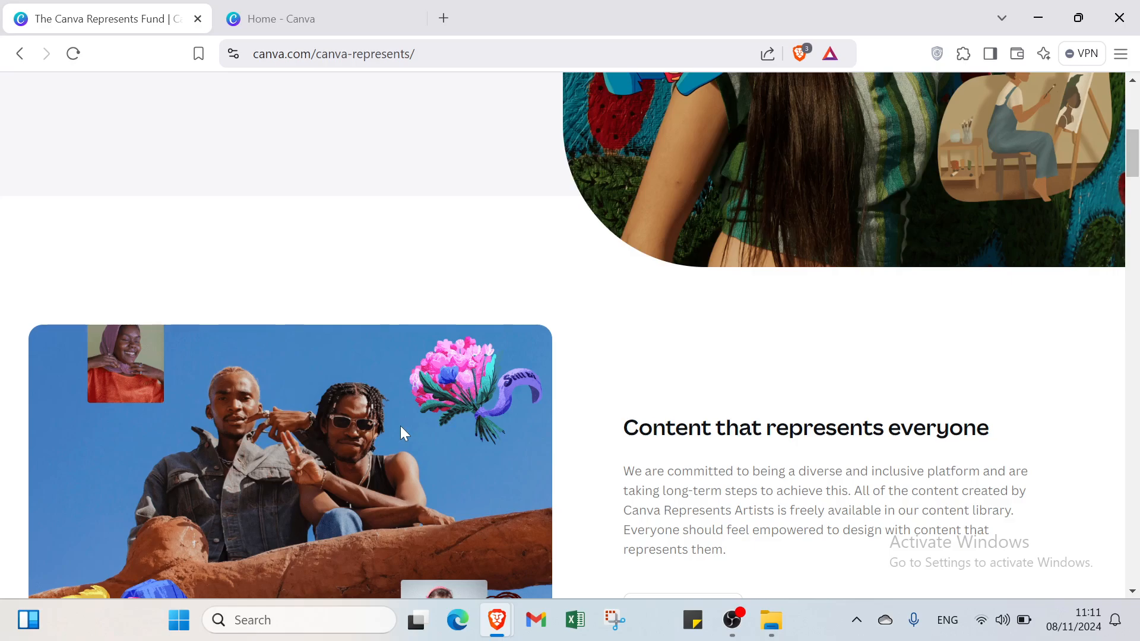
scroll(400, 425, down, 1)
scroll(400, 426, down, 1)
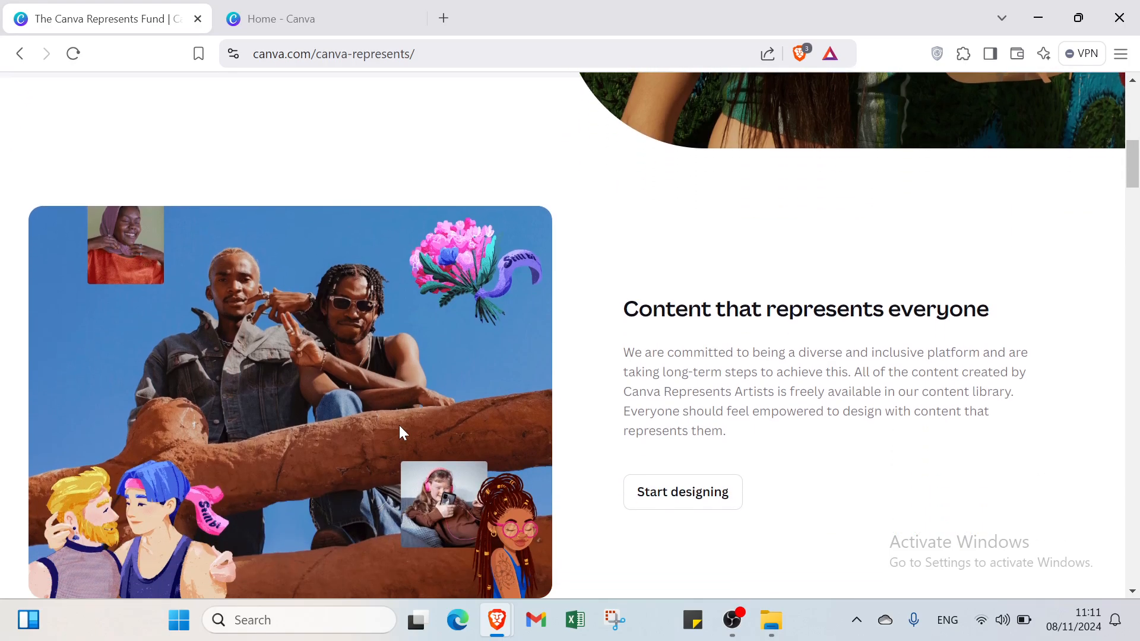
scroll(399, 427, up, 8)
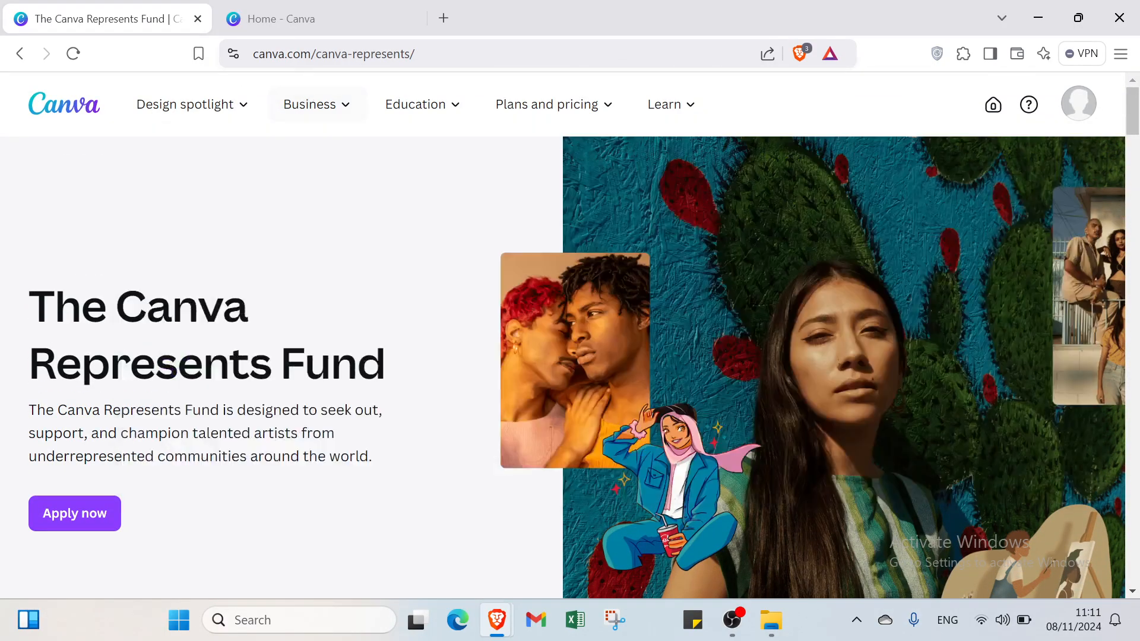
- View the account options on the Canva Represents Fund page and close them again
click(279, 18)
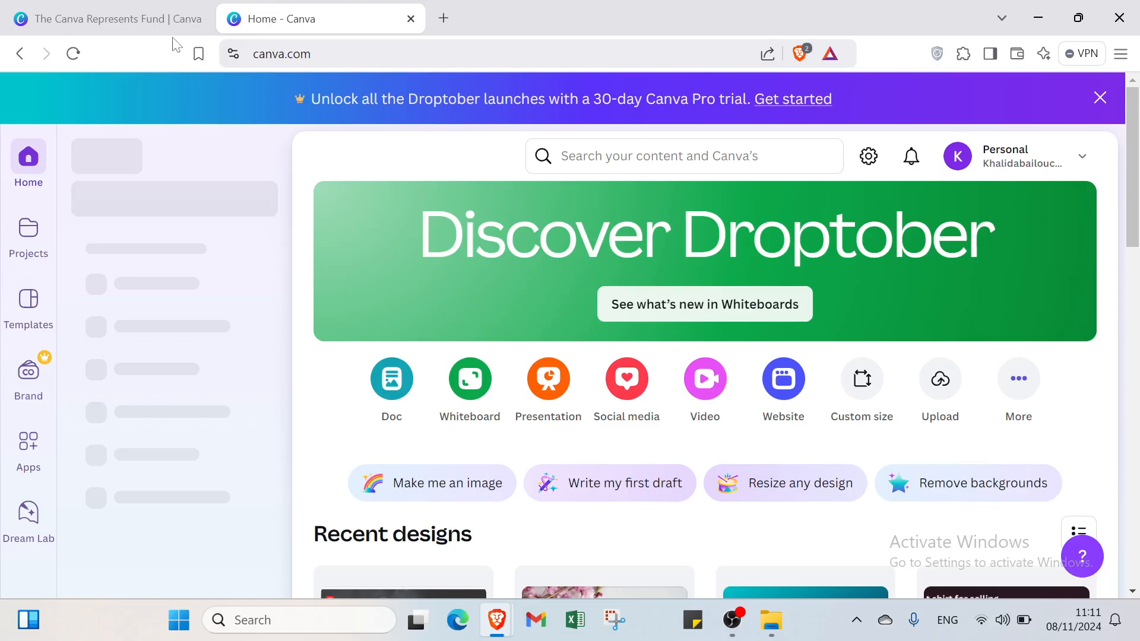
click(148, 19)
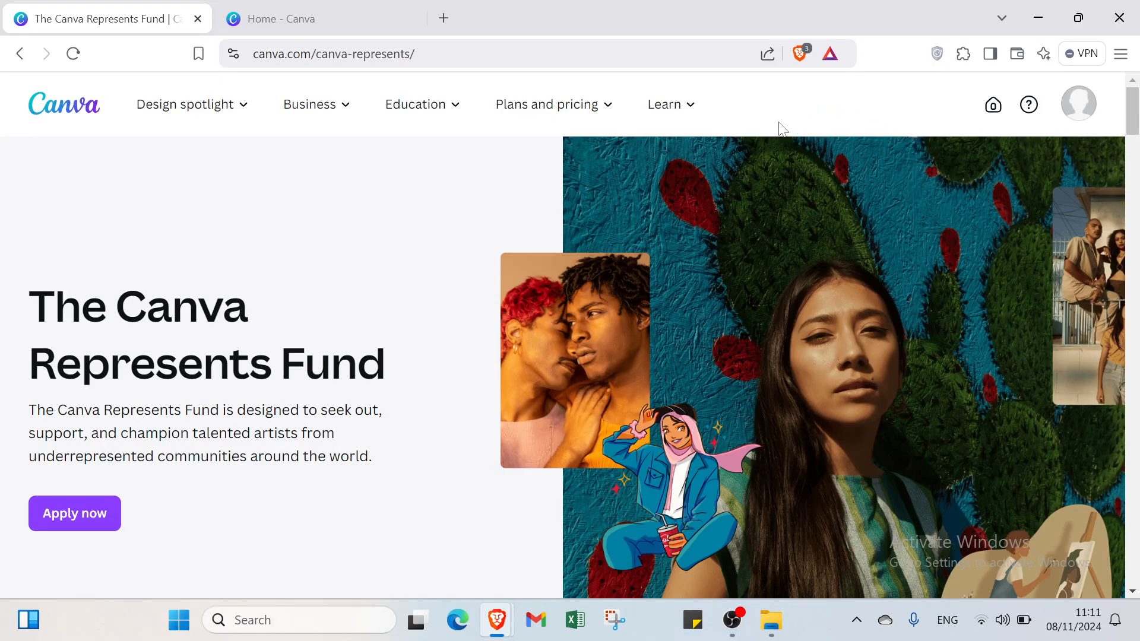
click(1077, 117)
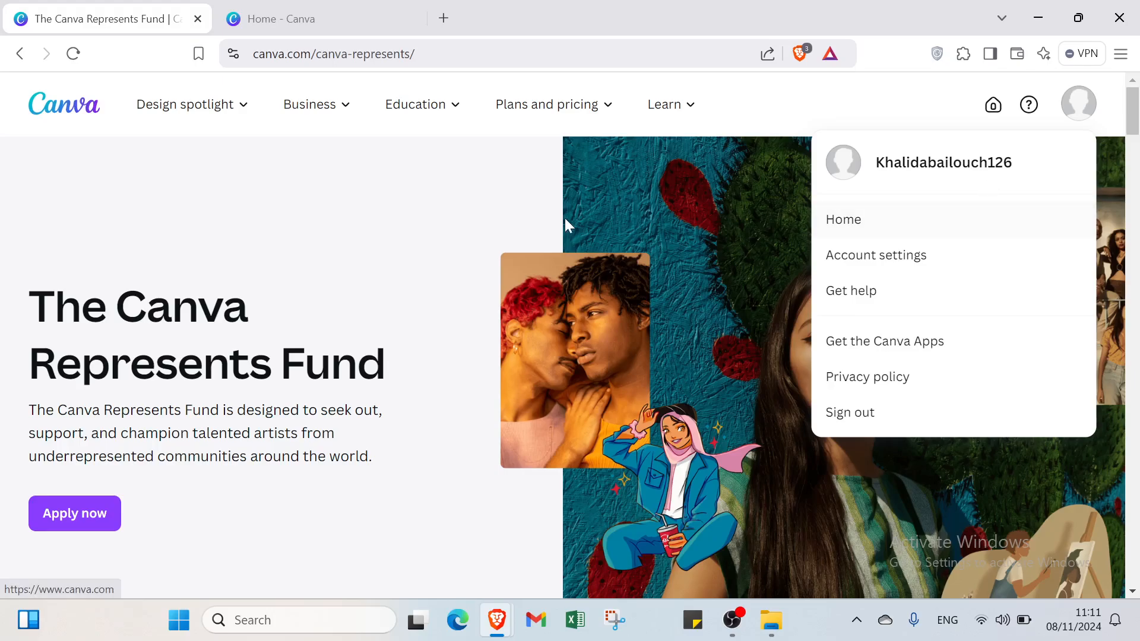
click(451, 223)
- On the Canva home page, search for "youtube short videos"
click(350, 19)
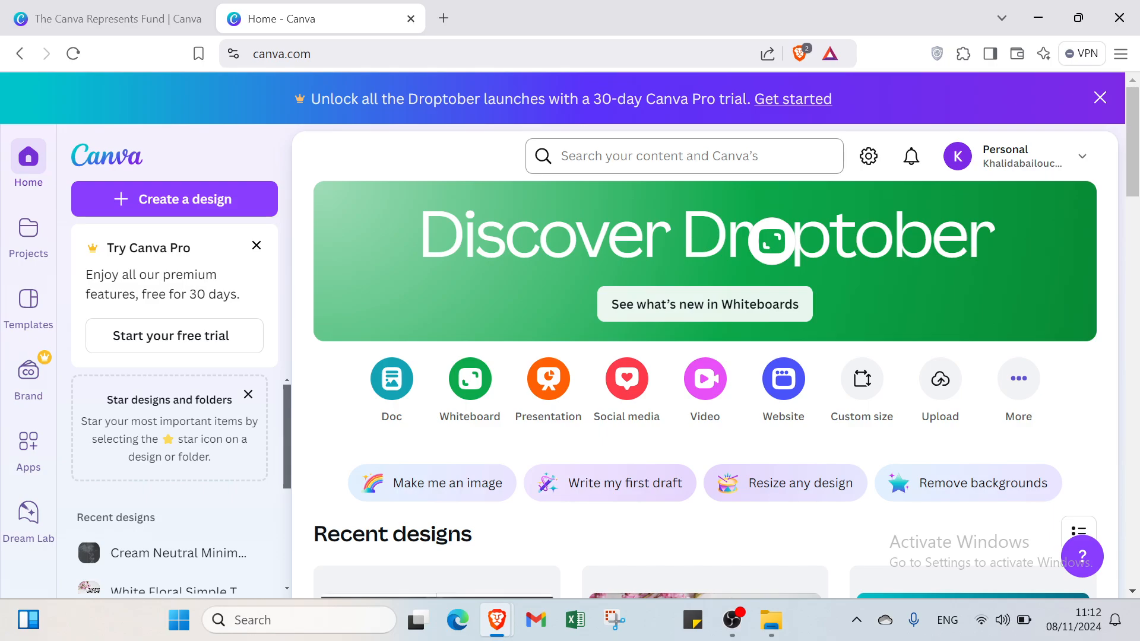
click(660, 156)
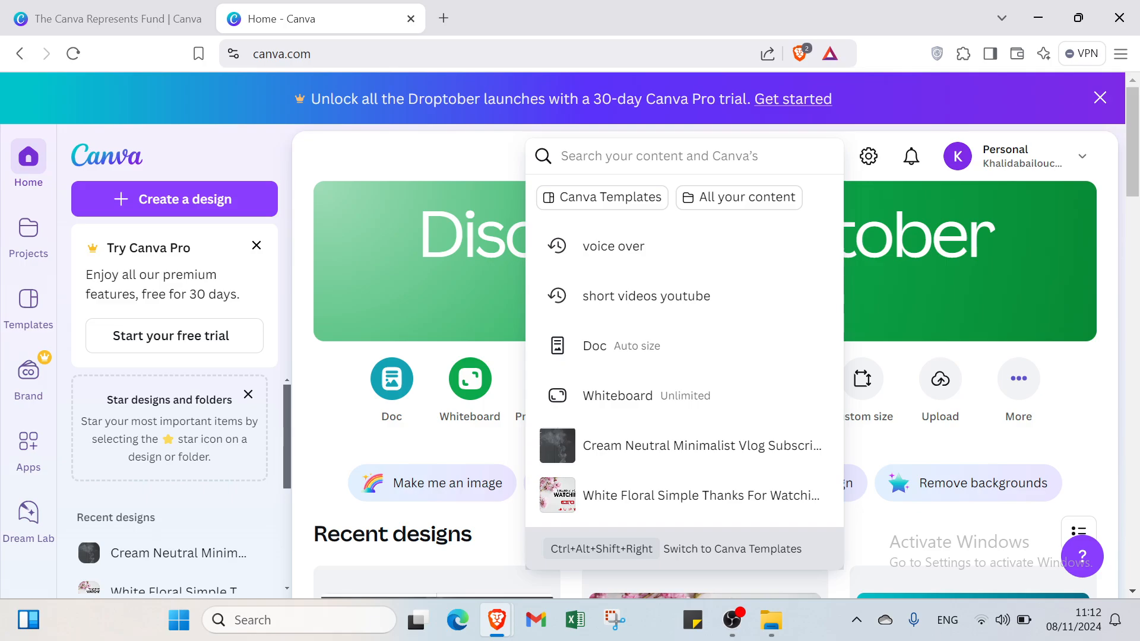
text(short)
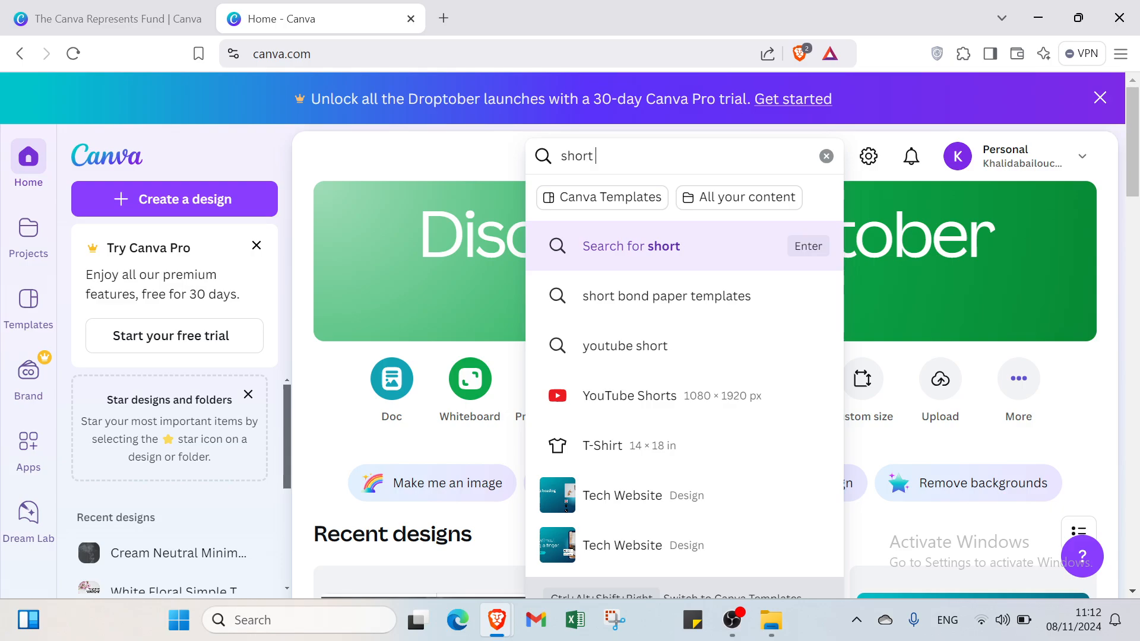
click(652, 362)
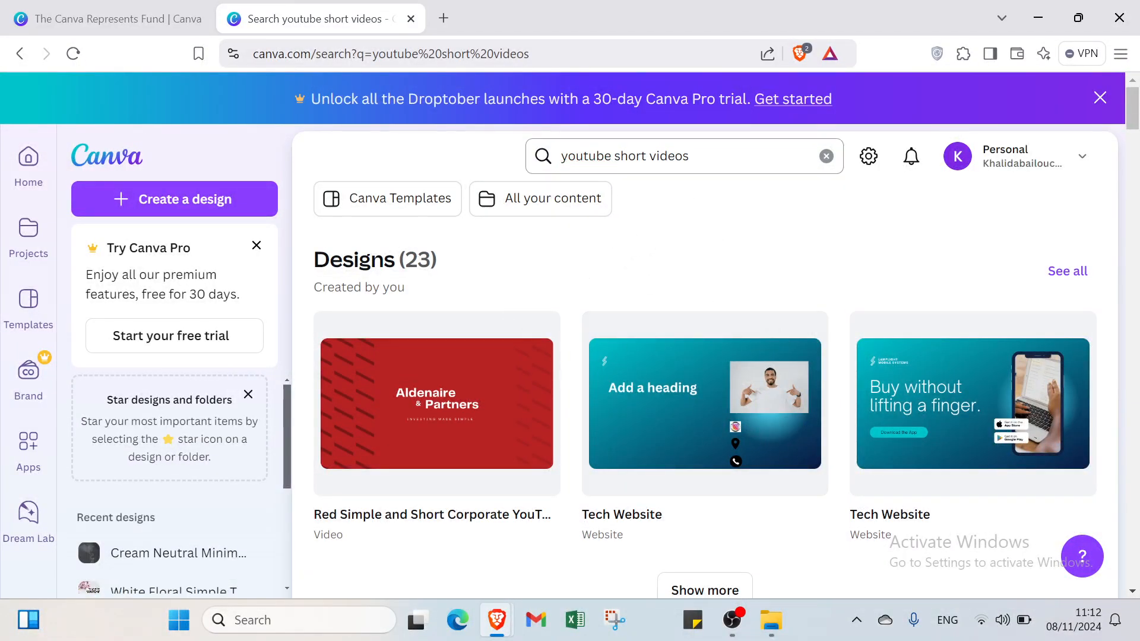
- Show all Canva templates for the "youtube short videos" search and browse through them
scroll(793, 343, down, 7)
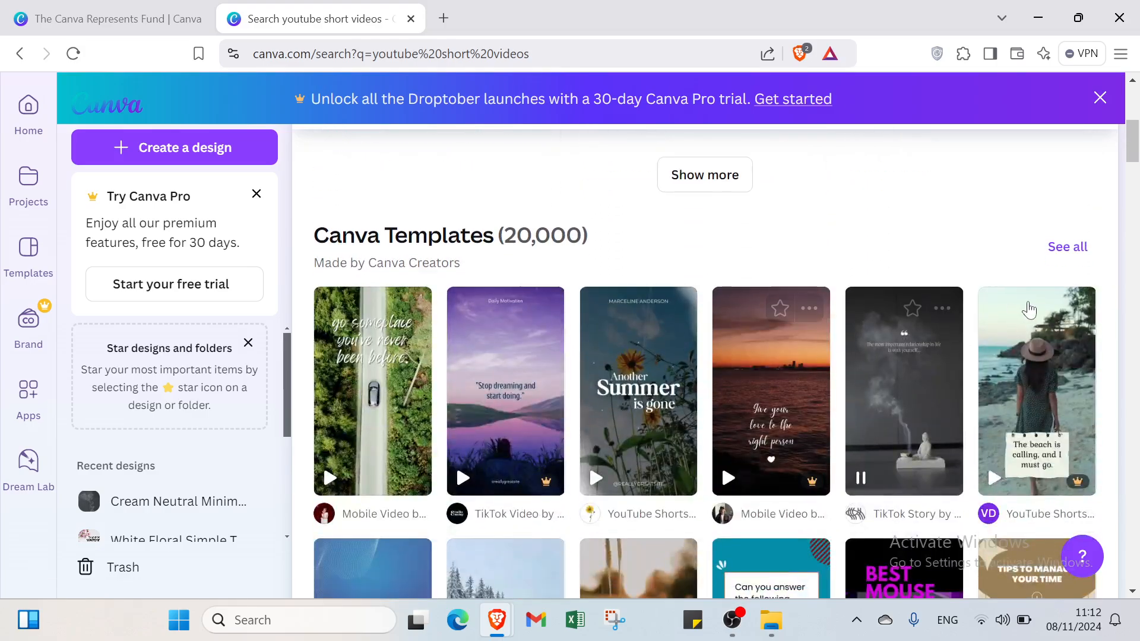
click(1067, 253)
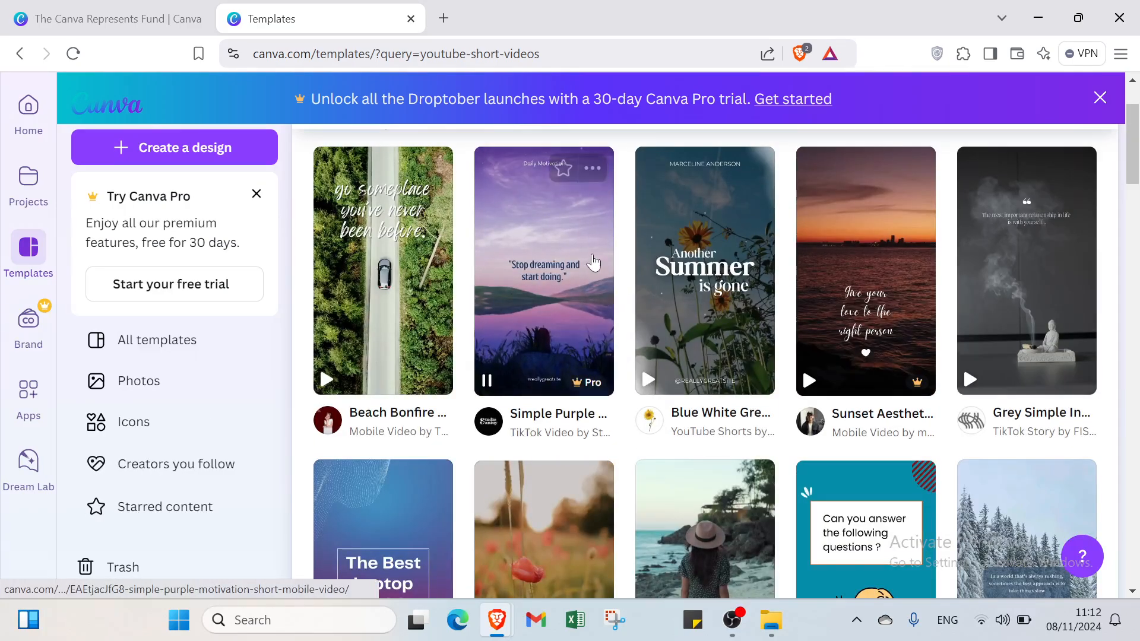
scroll(810, 330, down, 3)
scroll(810, 329, down, 2)
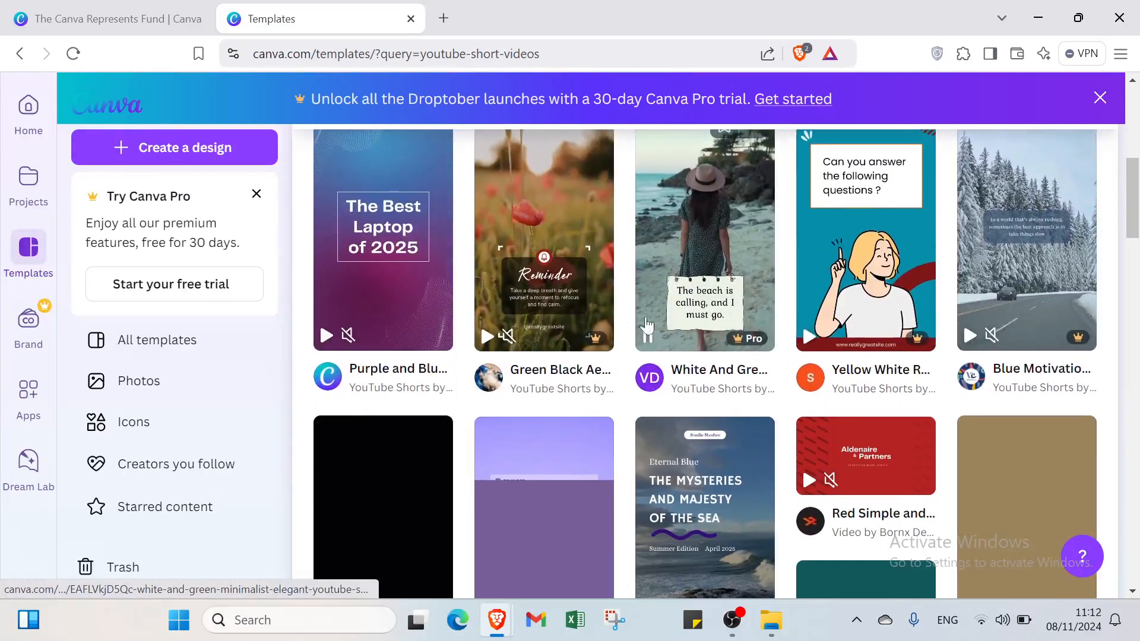
scroll(663, 313, up, 4)
scroll(663, 313, up, 3)
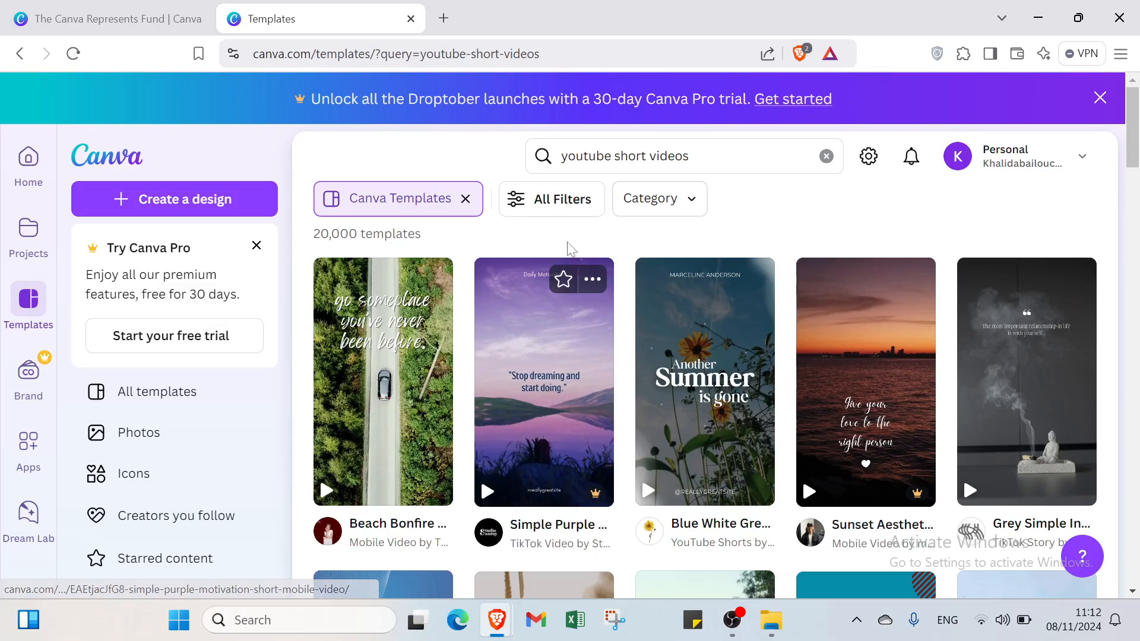
- In the template filters, look through the Business and Video categories and select the YouTube Videos category
click(561, 202)
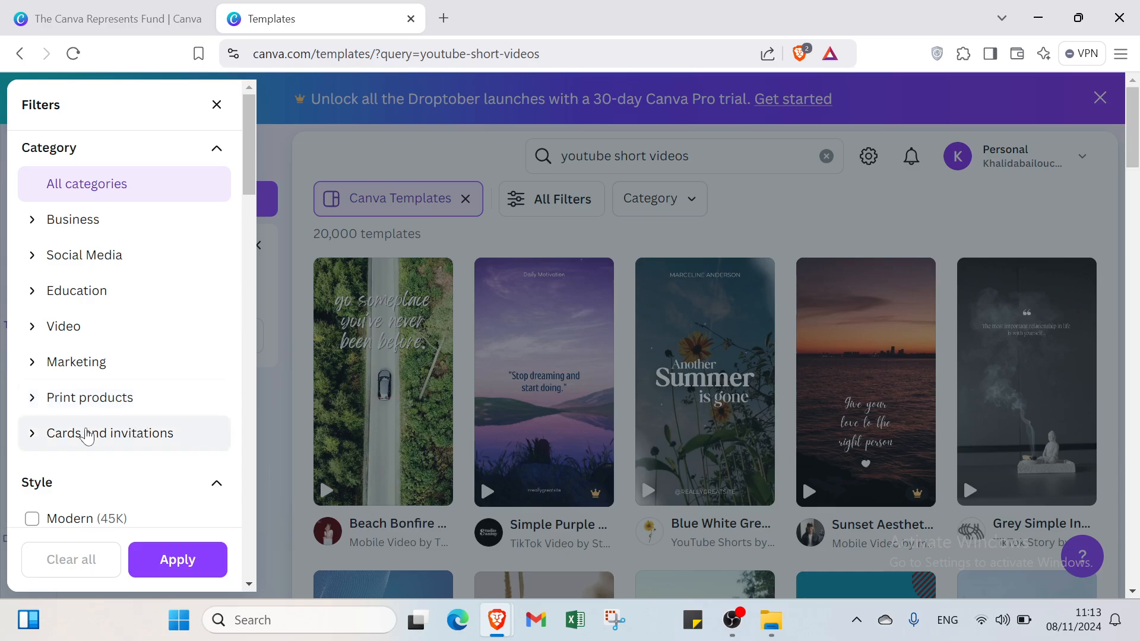
click(89, 222)
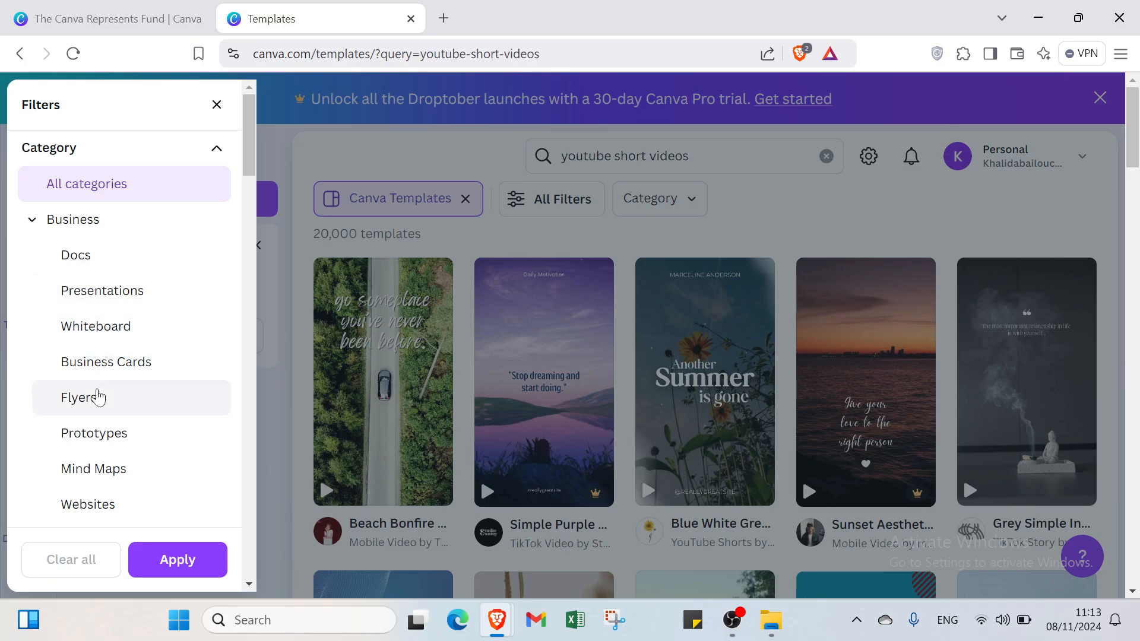
scroll(98, 401, down, 2)
scroll(98, 400, down, 5)
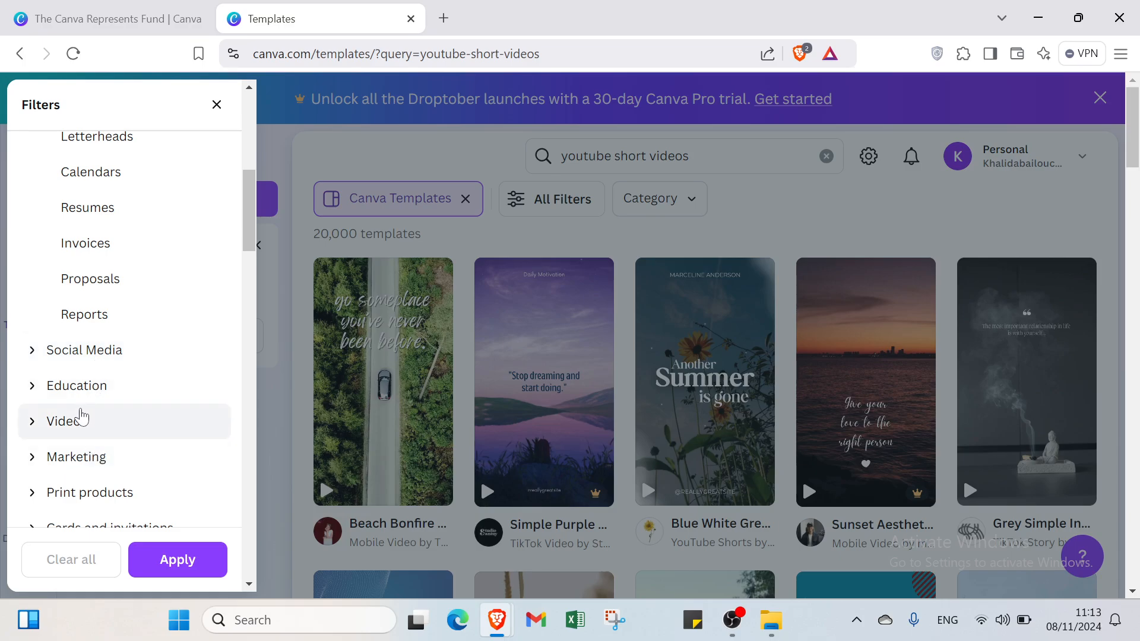
click(82, 417)
scroll(82, 415, down, 4)
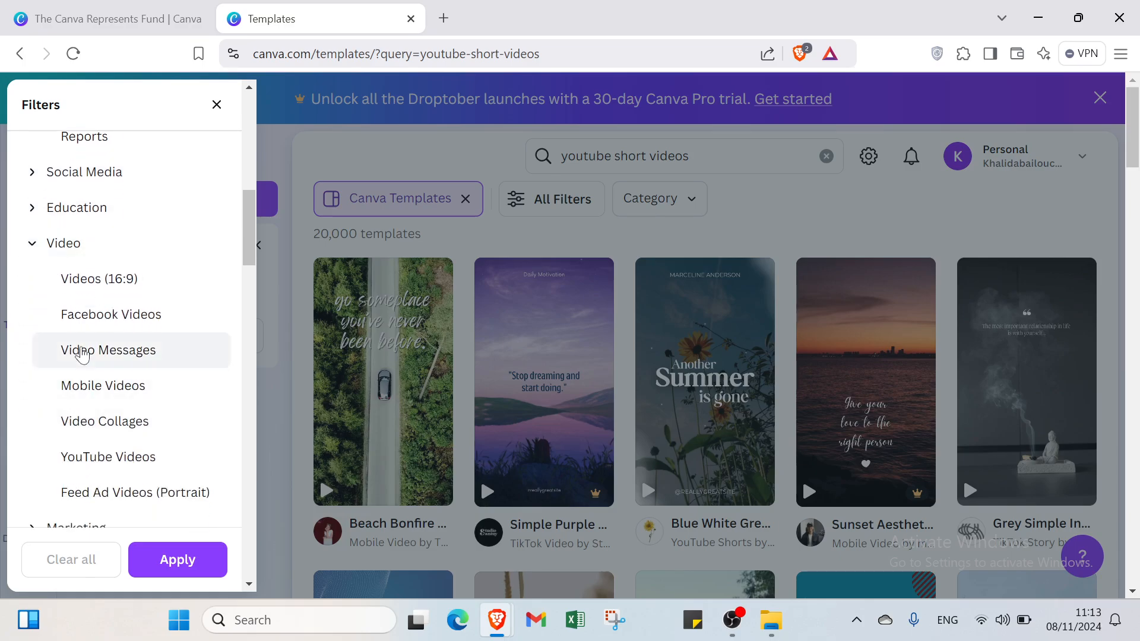
scroll(82, 355, down, 1)
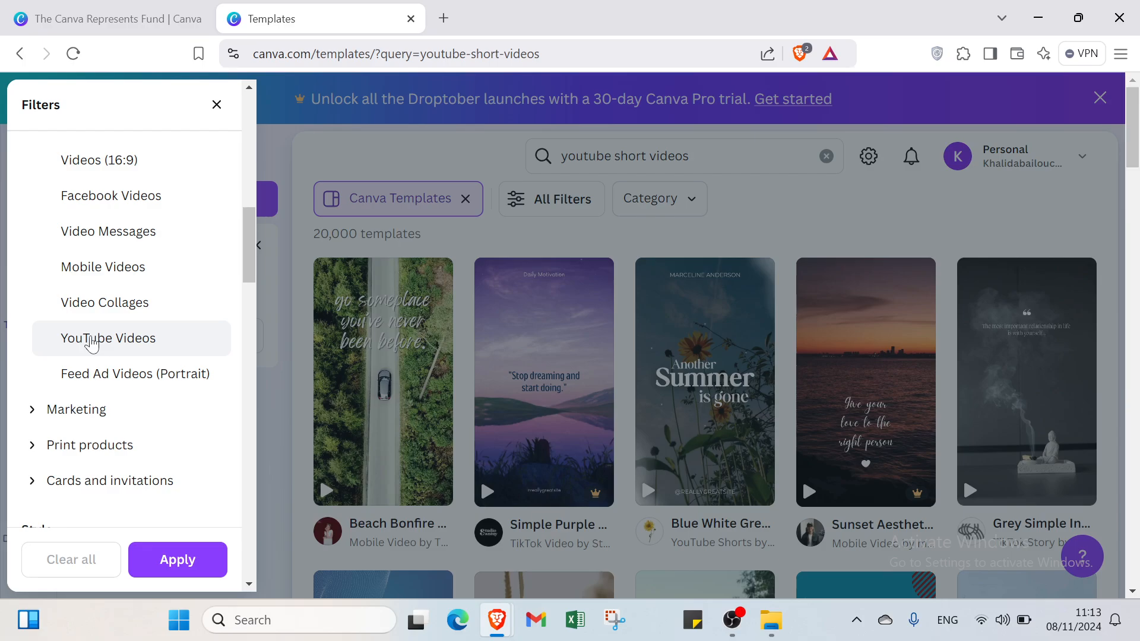
click(92, 341)
- Expand the Marketing, Print products, and Cards and invitations filter categories to view their options
scroll(89, 341, down, 3)
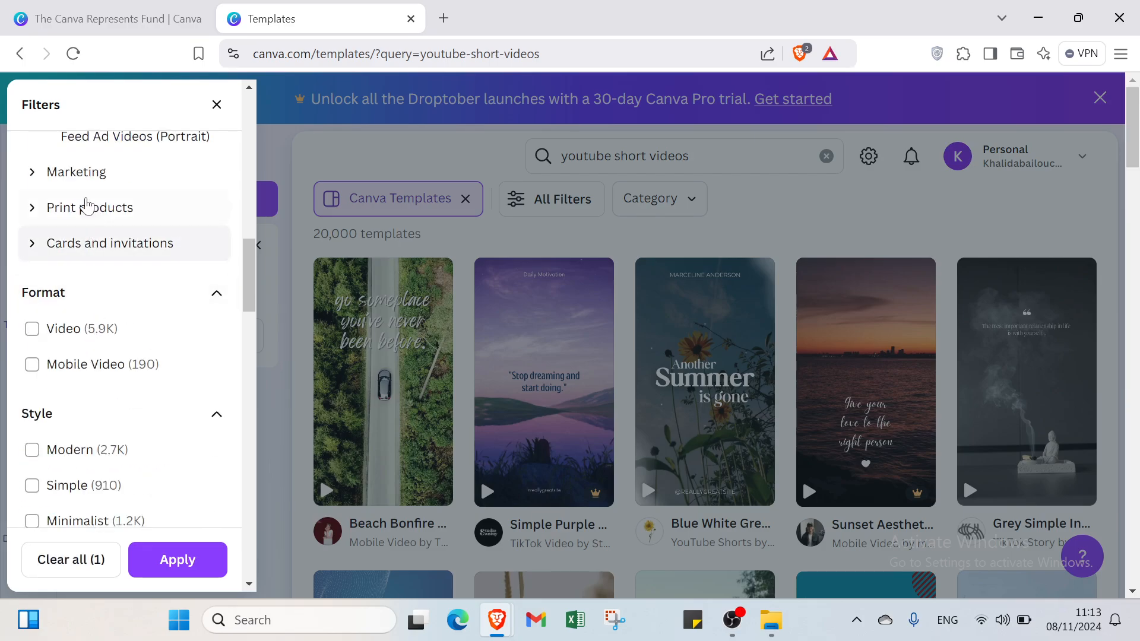
click(88, 172)
scroll(97, 273, down, 5)
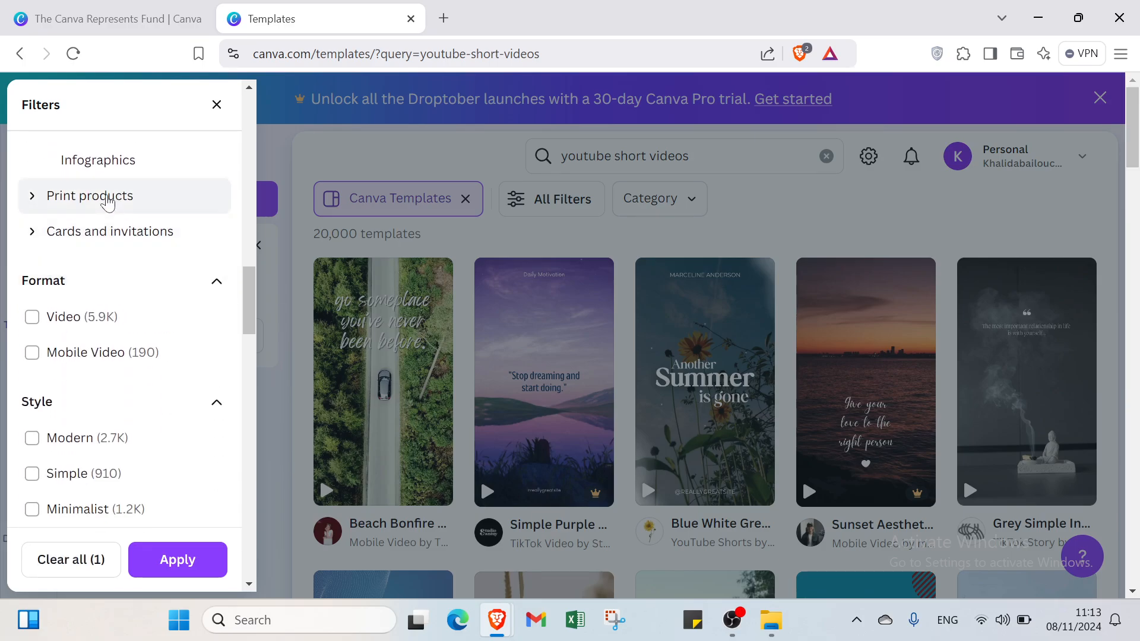
click(107, 196)
scroll(107, 203, down, 4)
click(107, 205)
scroll(107, 205, down, 3)
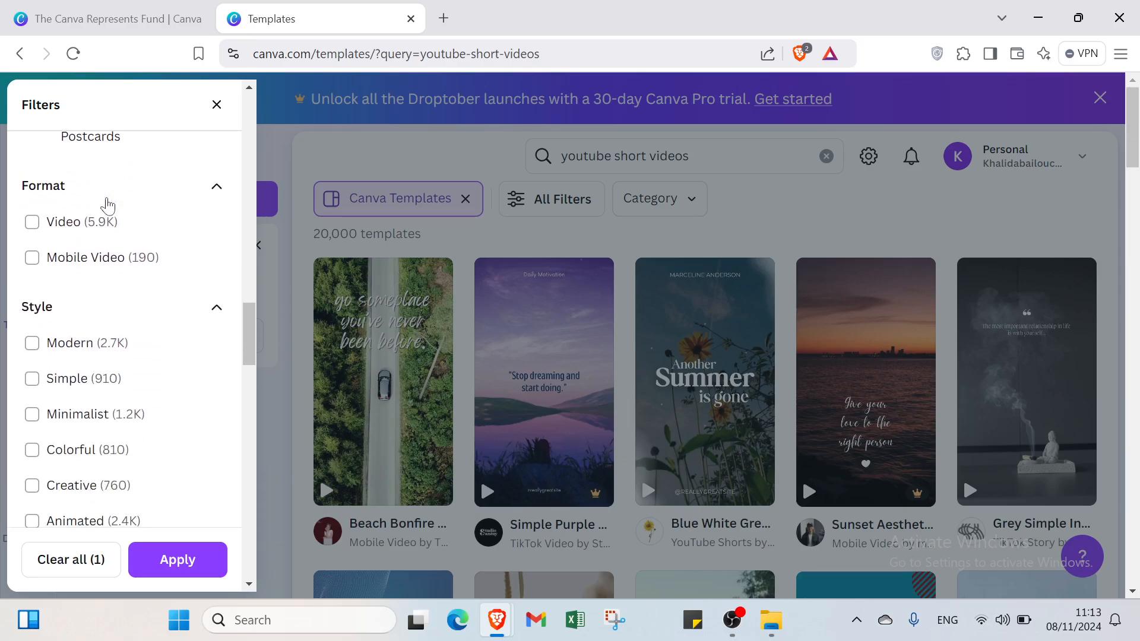
- Review the filter options below Format and collapse the Style, Language, Theme, Feature and Grade sections
scroll(66, 201, down, 2)
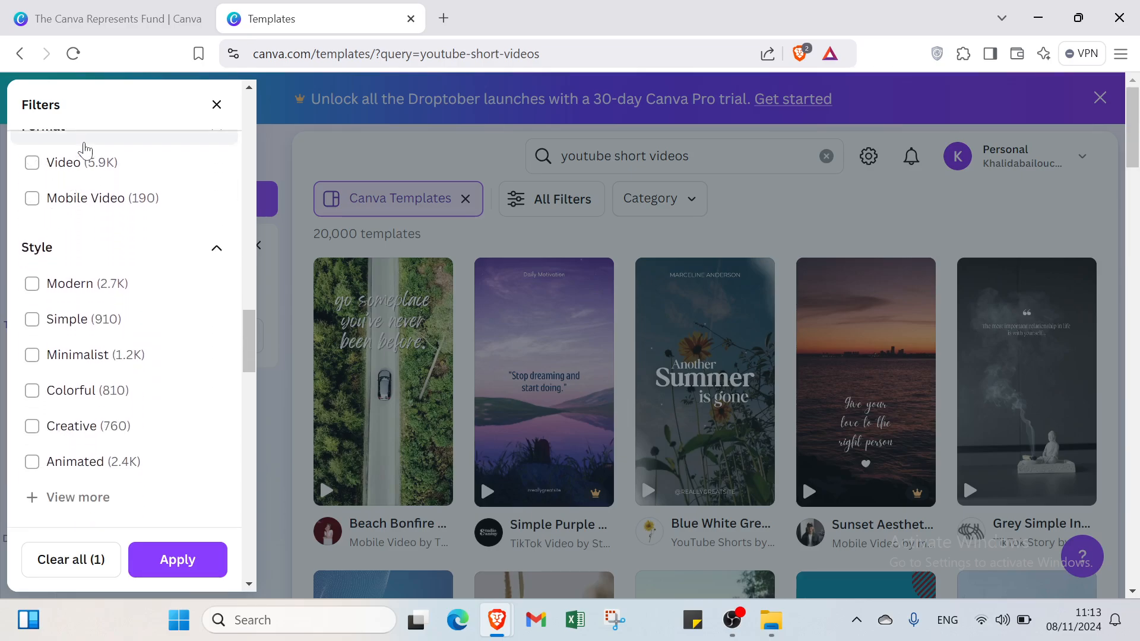
scroll(85, 156, down, 3)
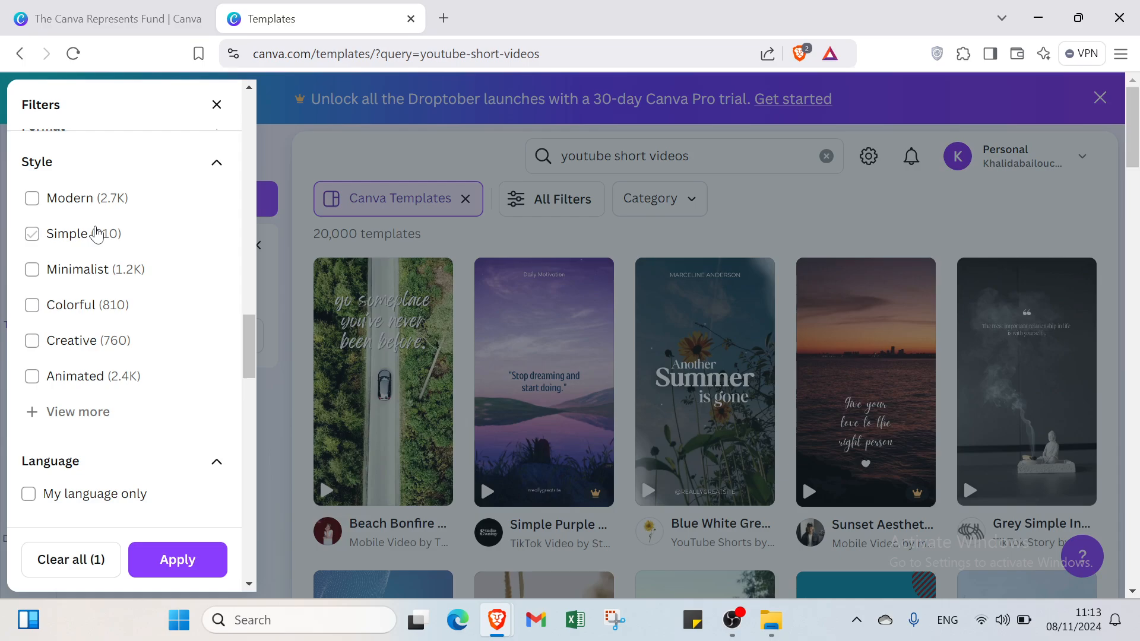
click(89, 168)
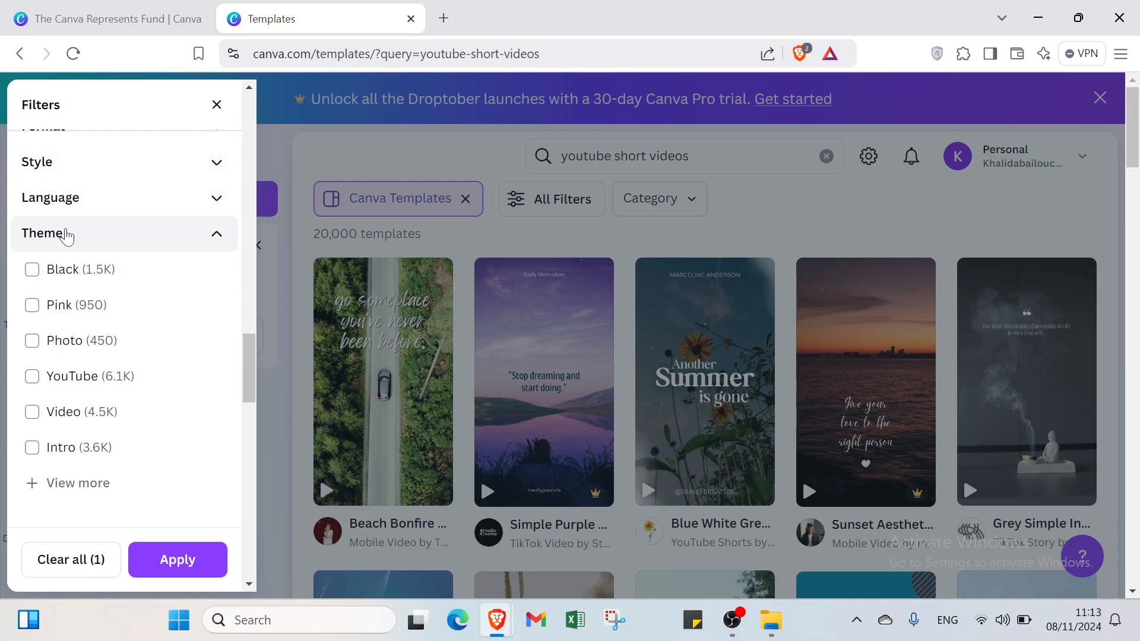
click(66, 234)
click(74, 281)
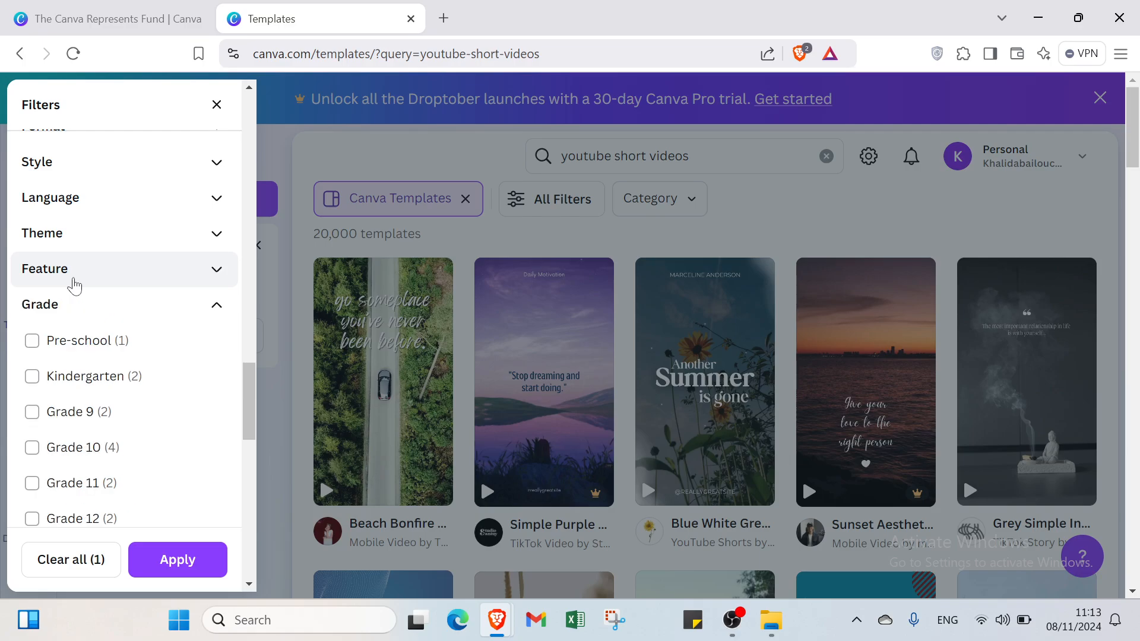
click(72, 301)
scroll(74, 303, down, 1)
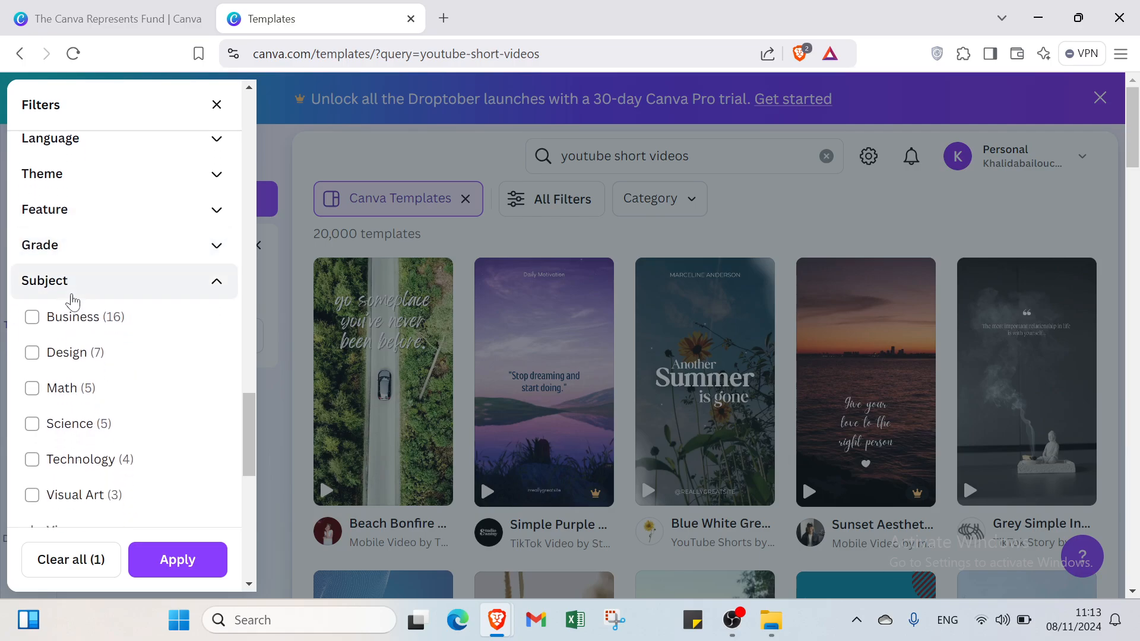
click(73, 298)
click(74, 290)
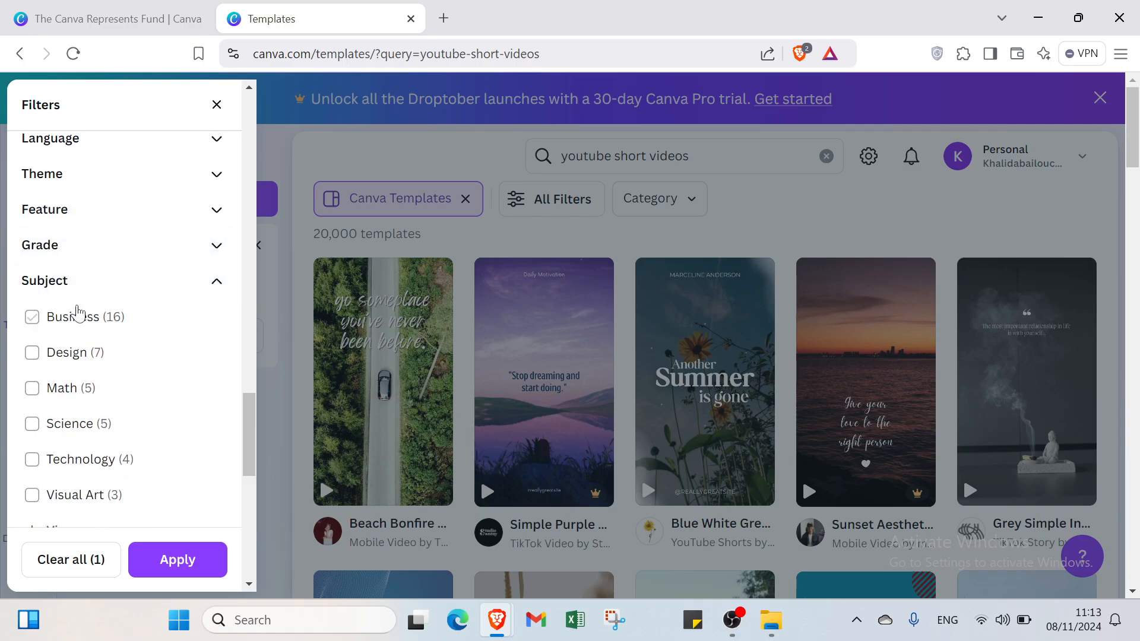
- Collapse the Subject and Topic filter sections and set the price filter to Free
scroll(80, 304, down, 1)
scroll(81, 303, down, 1)
click(83, 174)
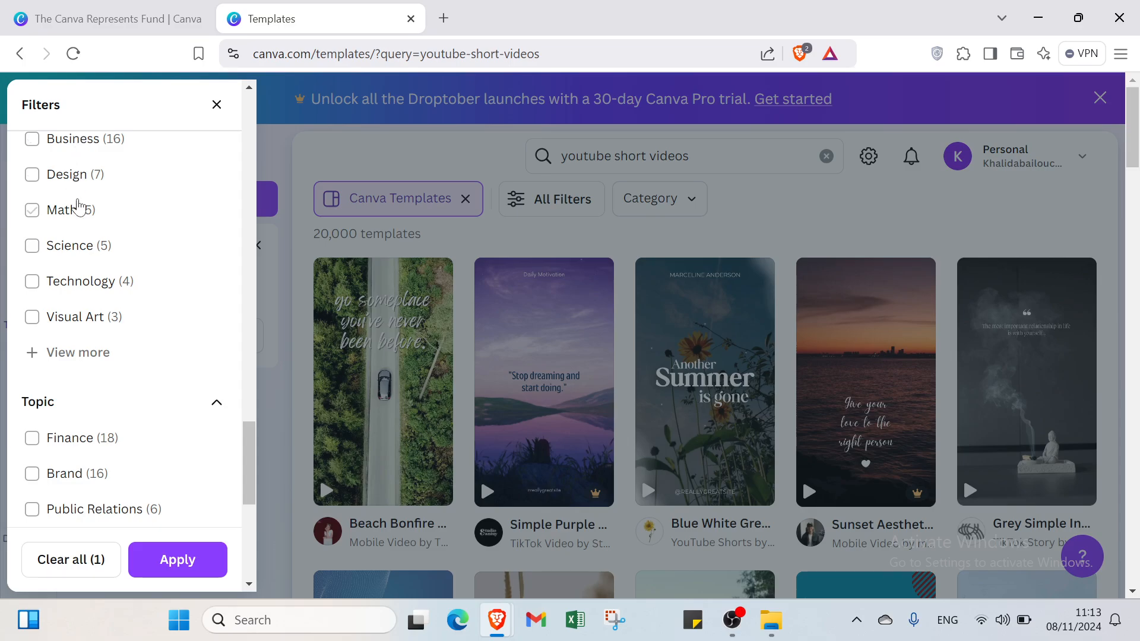
scroll(79, 208, up, 2)
click(82, 224)
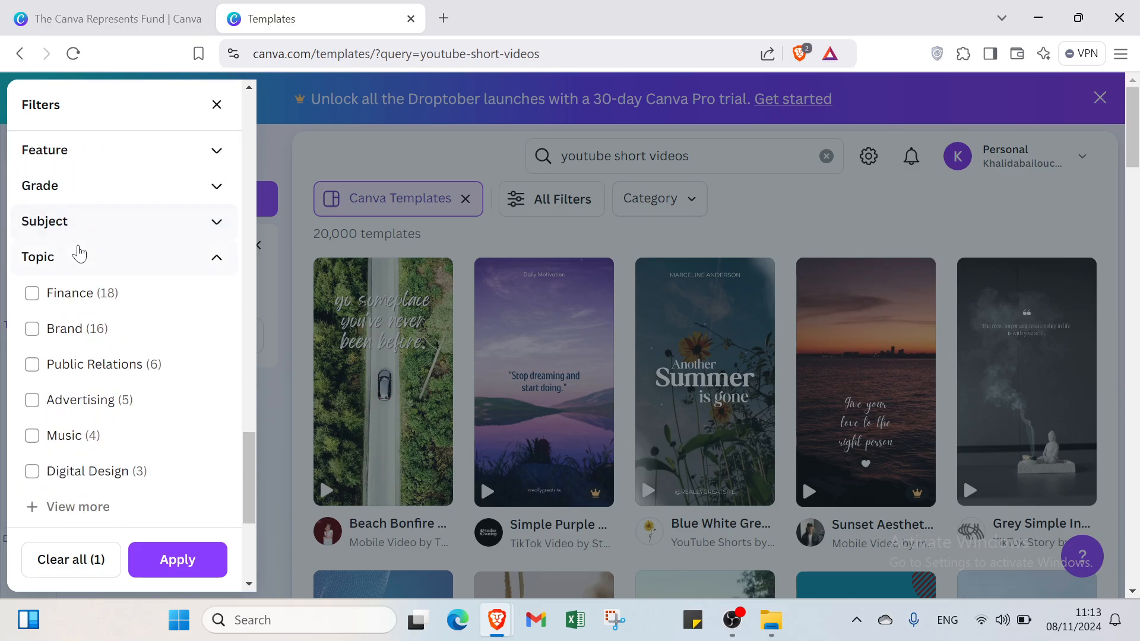
click(78, 259)
click(89, 336)
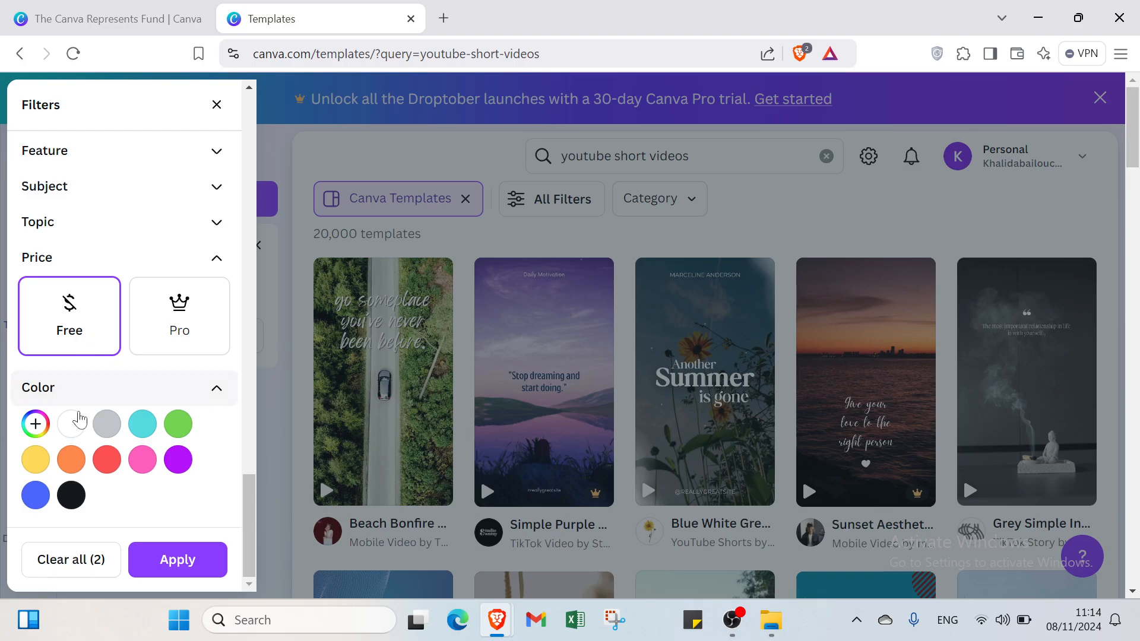
- Add white as the color filter and apply the chosen filters to the template results
click(73, 424)
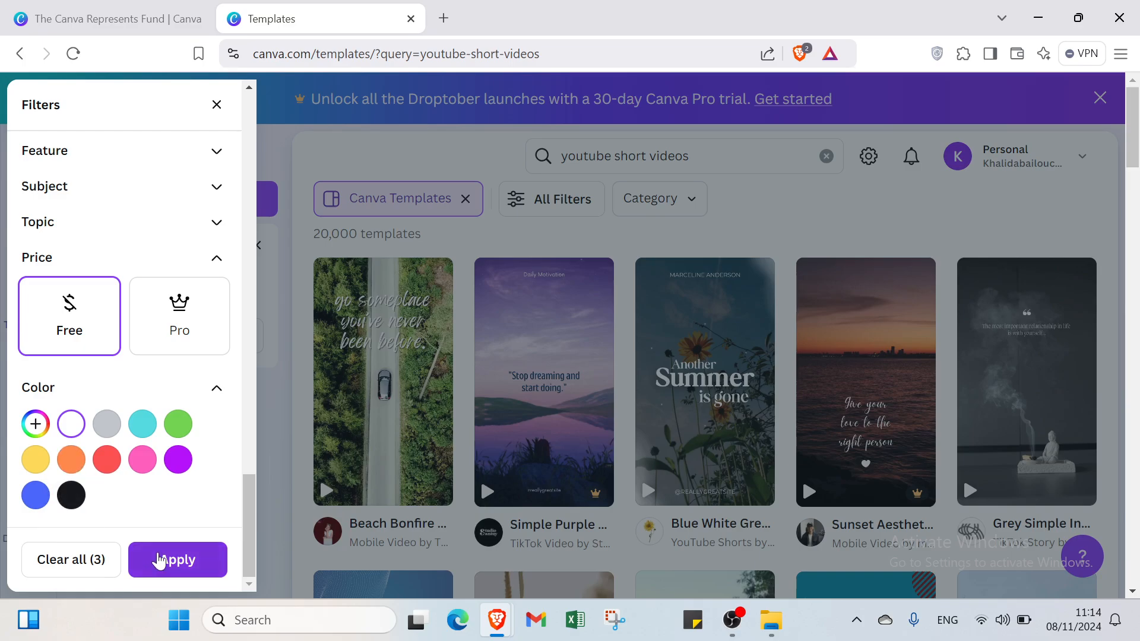
click(159, 560)
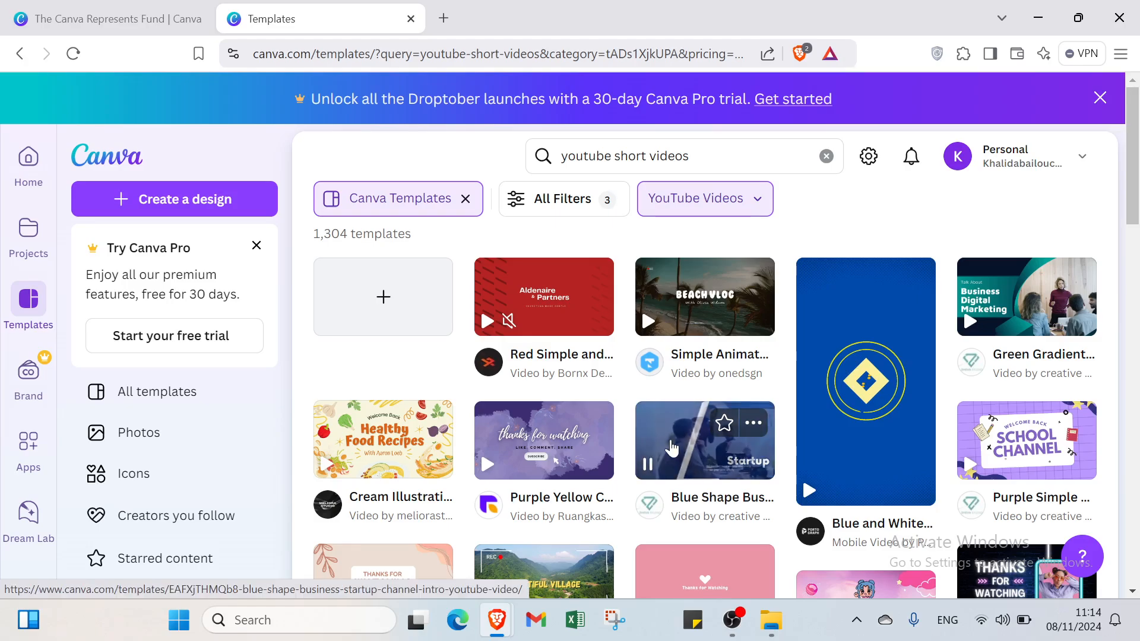
- Open the White Floral Simple Thanks For Watching Youtube Video template for customizing and play it through
scroll(712, 364, down, 1)
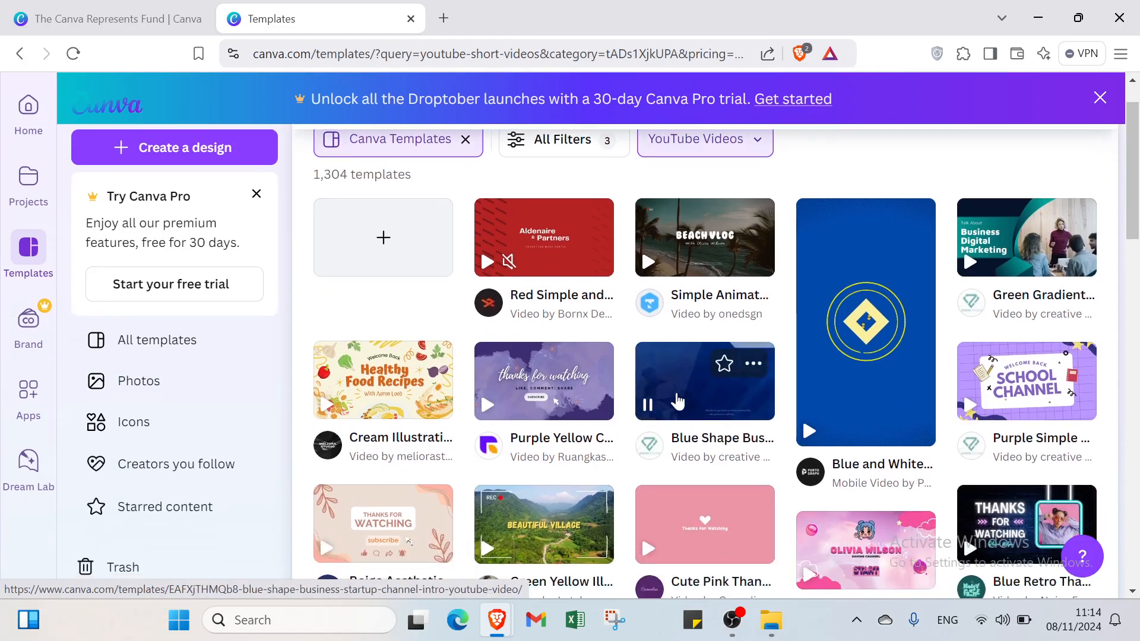
scroll(593, 451, down, 5)
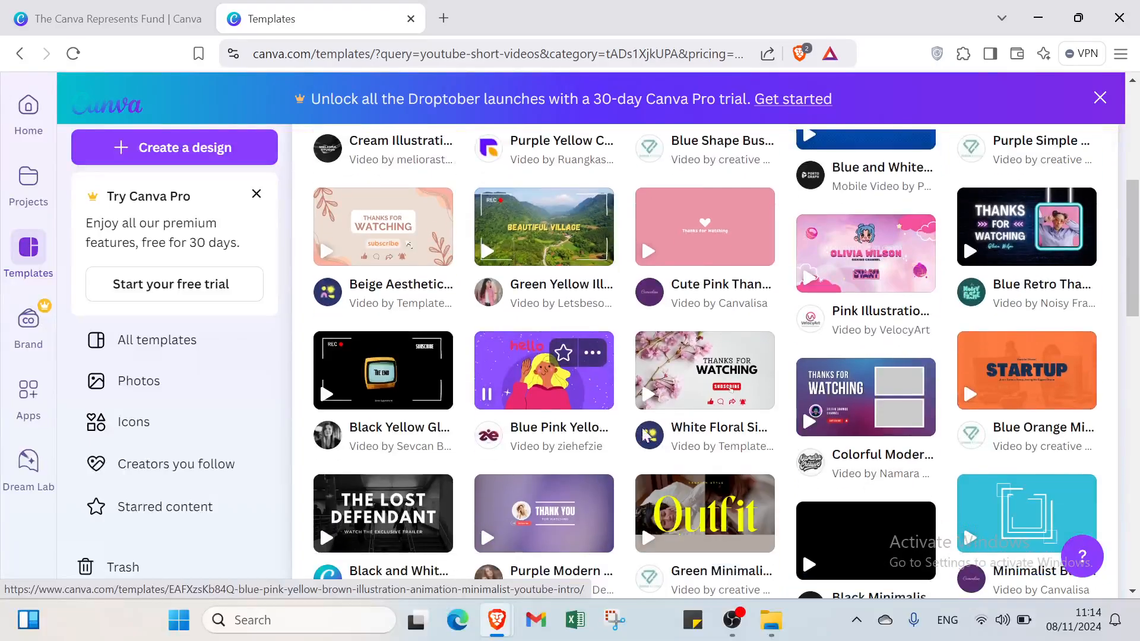
click(678, 383)
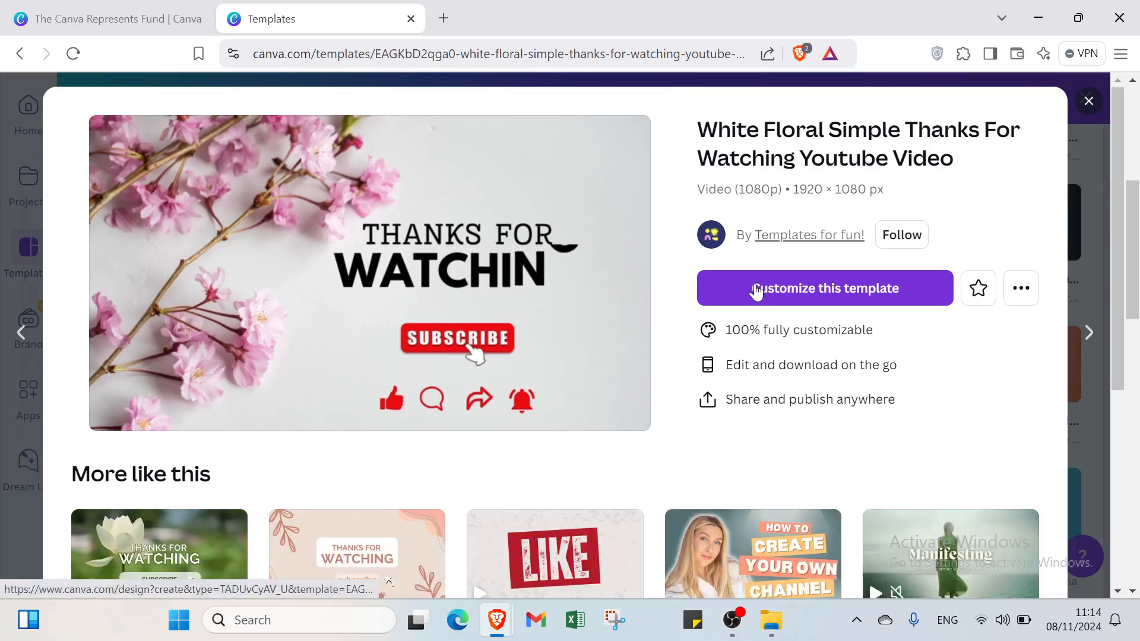
click(754, 280)
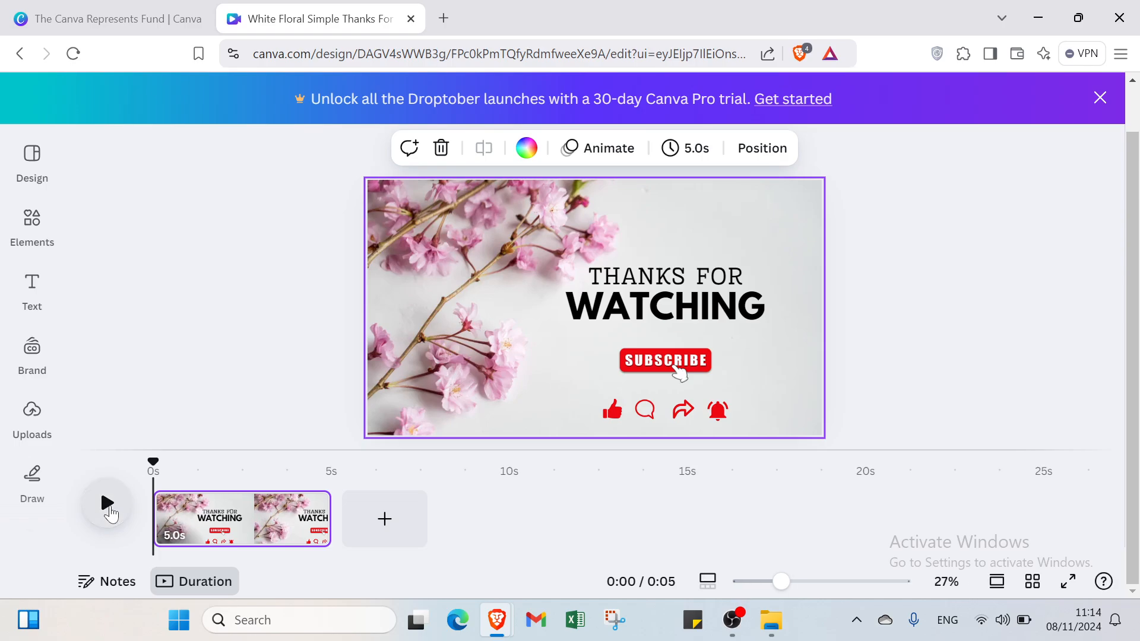
click(108, 507)
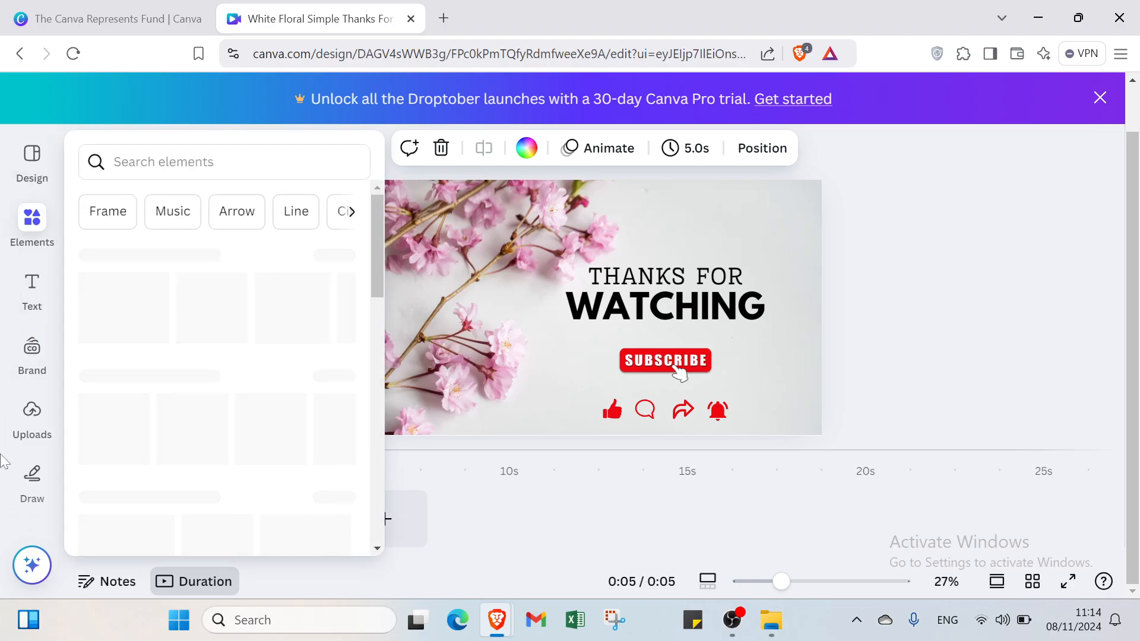
click(952, 280)
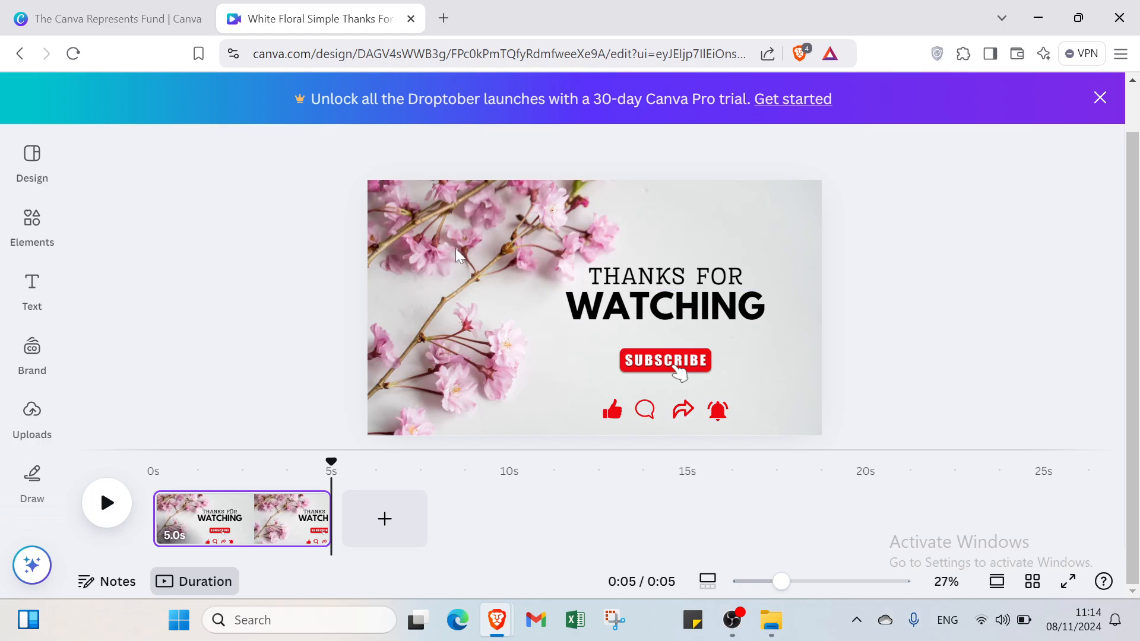
- Add the recently used clip of the woman holding a phone to the page and delete the floral background image
click(40, 158)
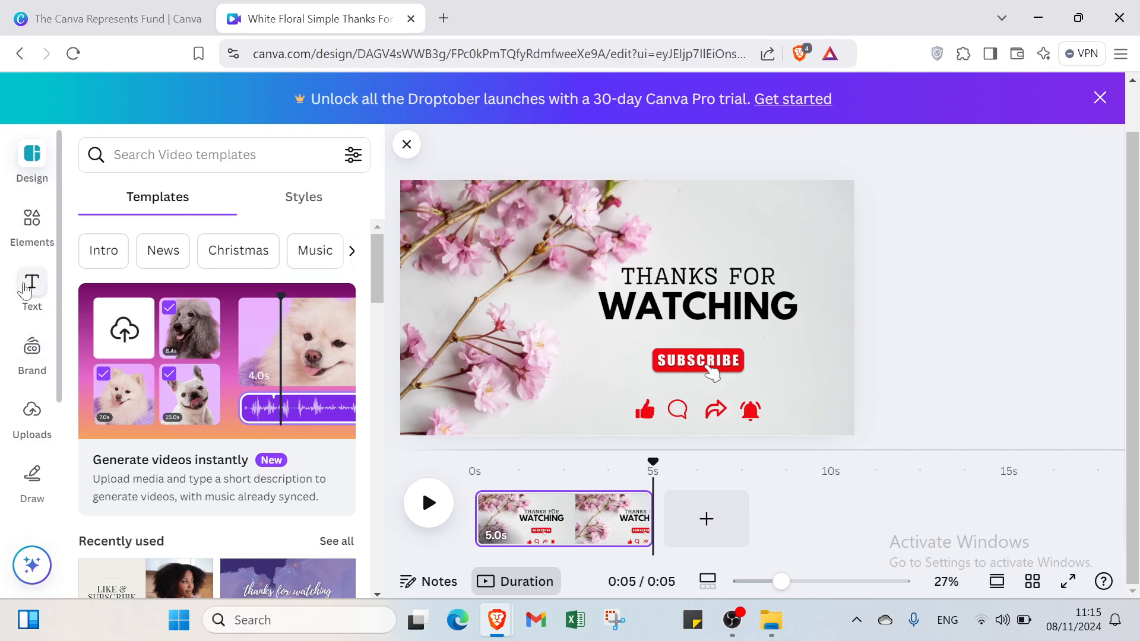
click(27, 248)
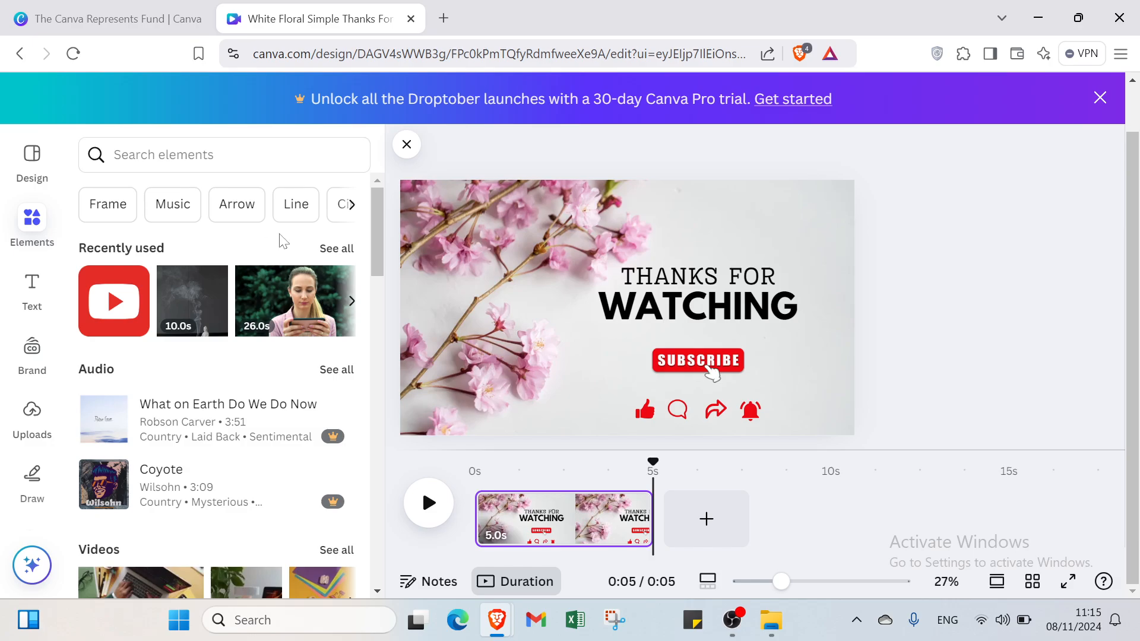
click(303, 291)
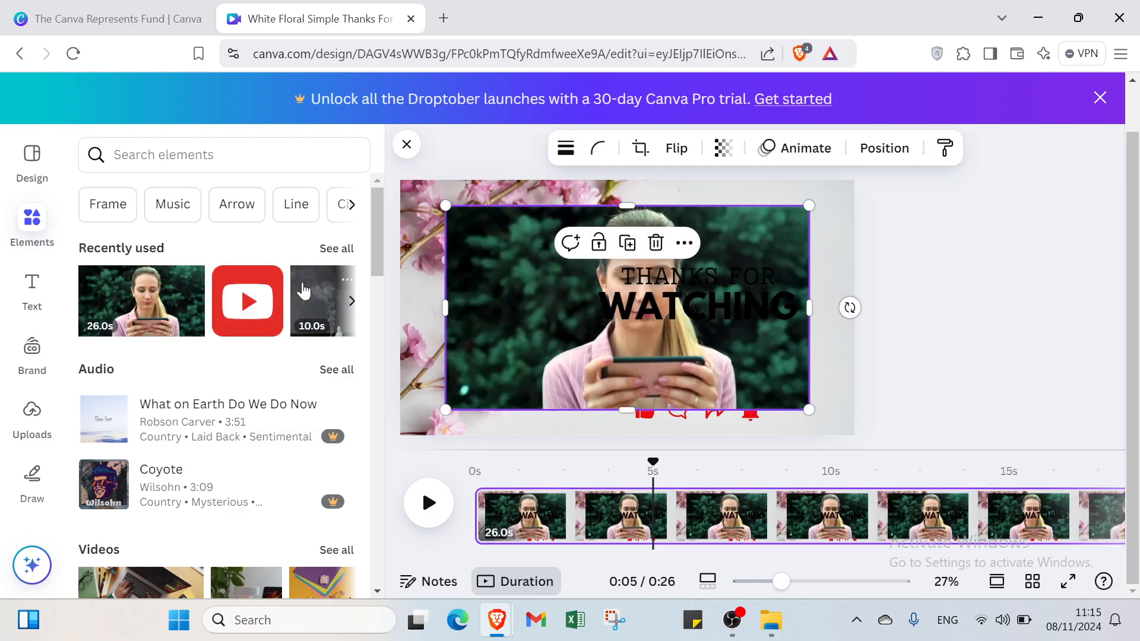
click(409, 227)
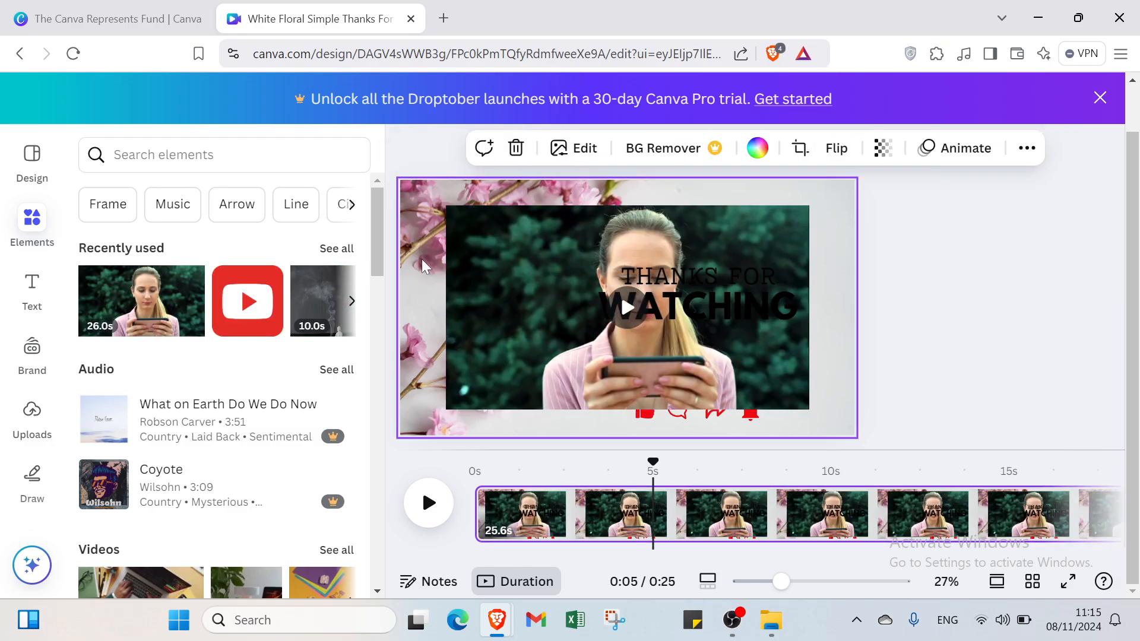
click(516, 149)
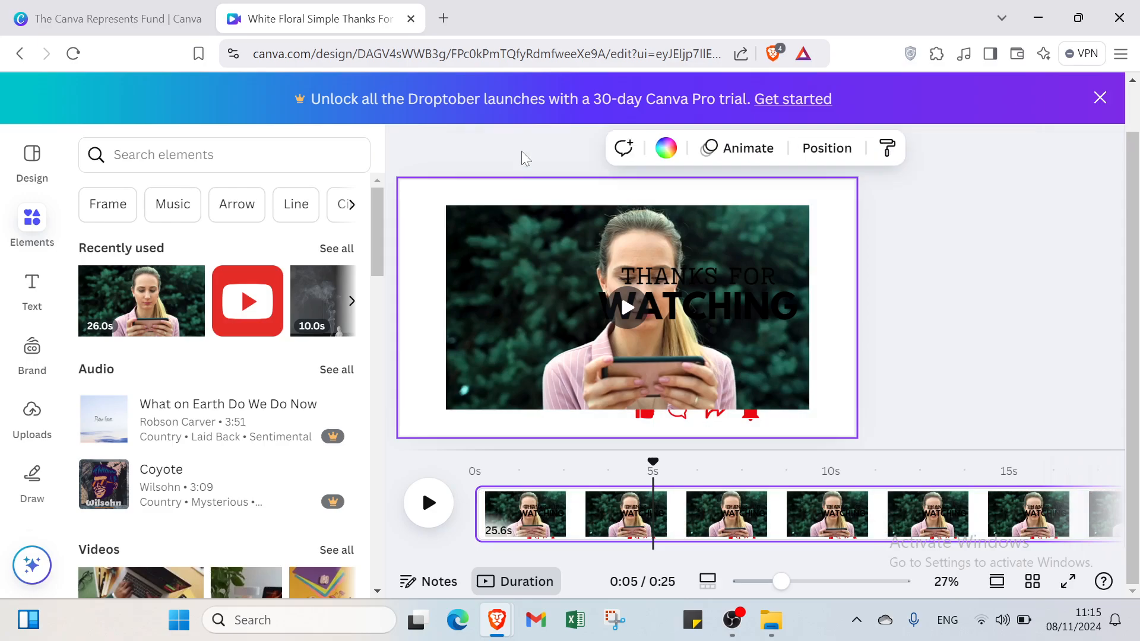
- Enlarge the clip of the woman so it covers the whole page, and play it
click(462, 222)
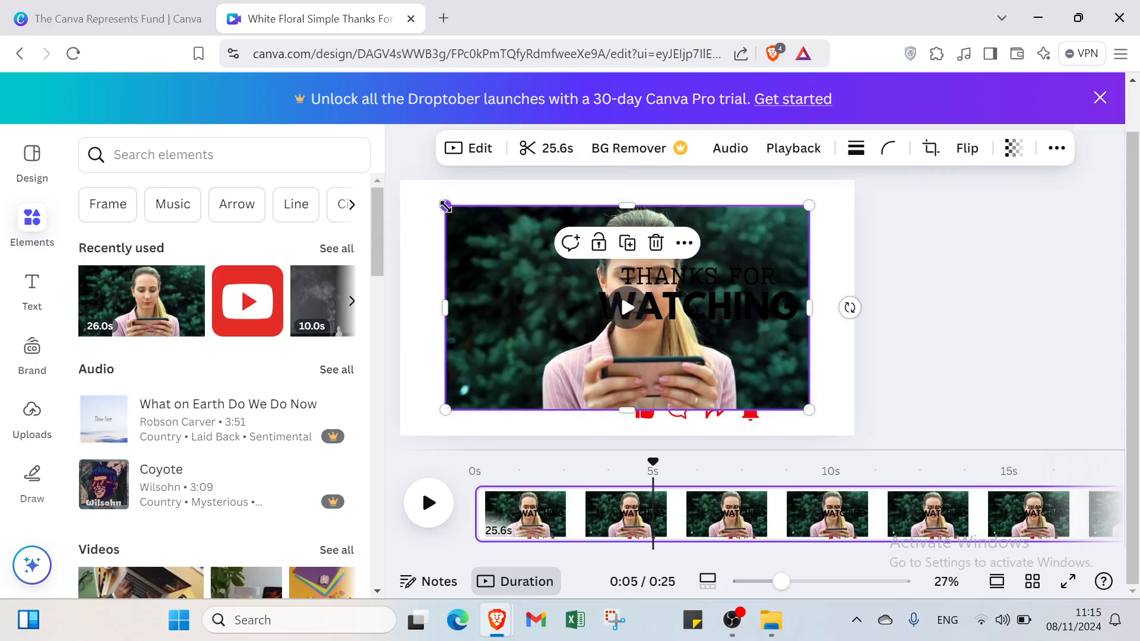
drag(445, 206, 396, 193)
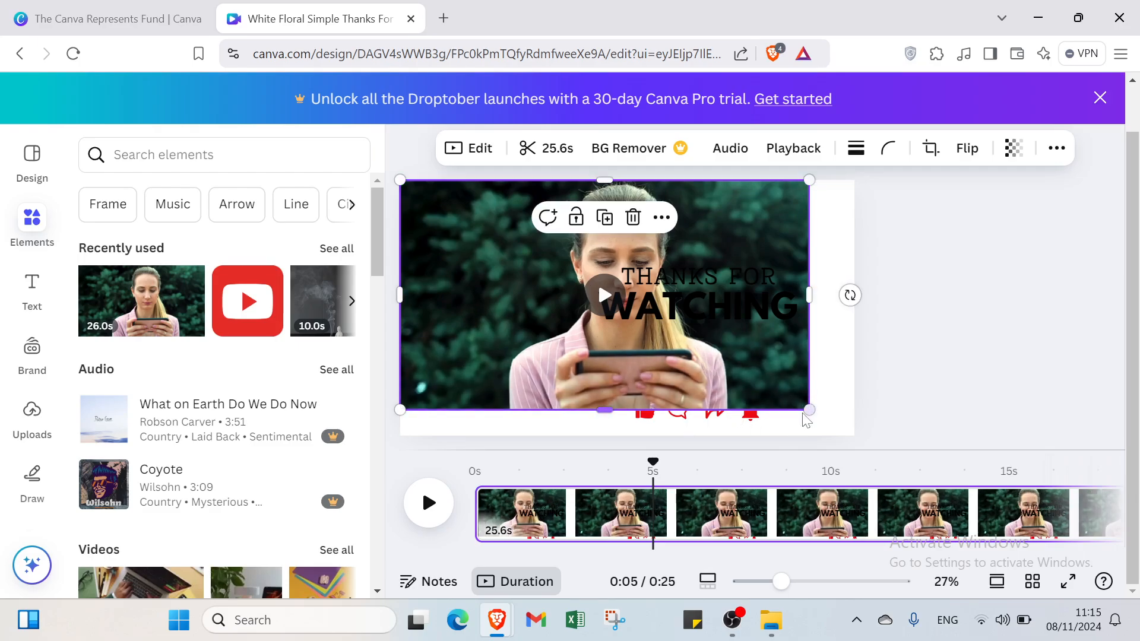
drag(809, 409, 853, 427)
click(628, 309)
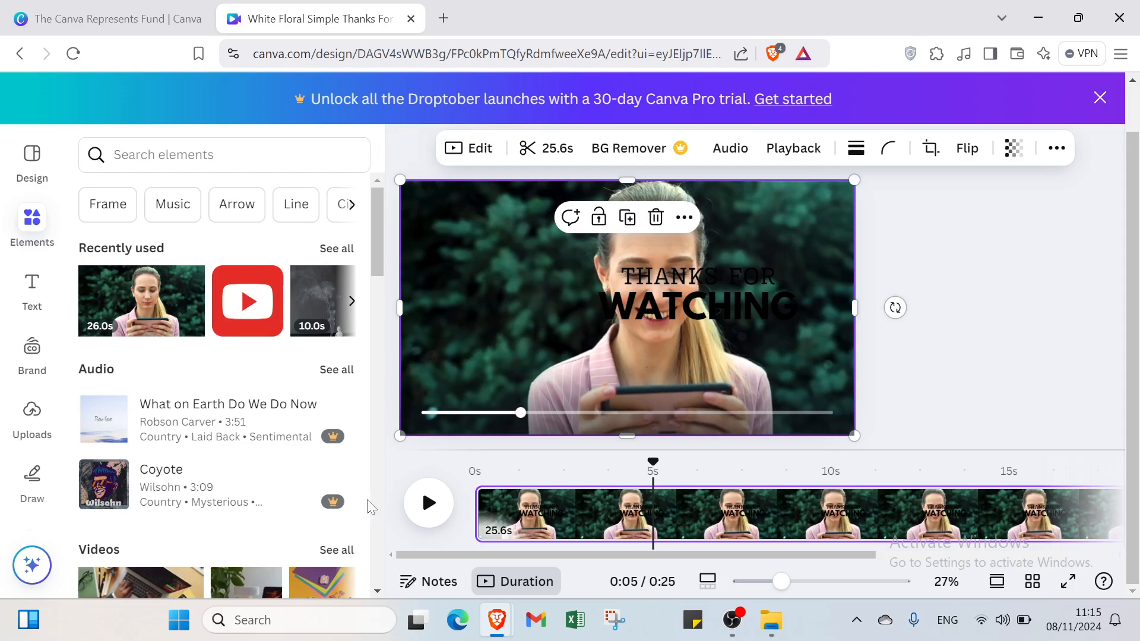
- Show the uploaded videos and open the file upload chooser, closing it without choosing a file
click(32, 413)
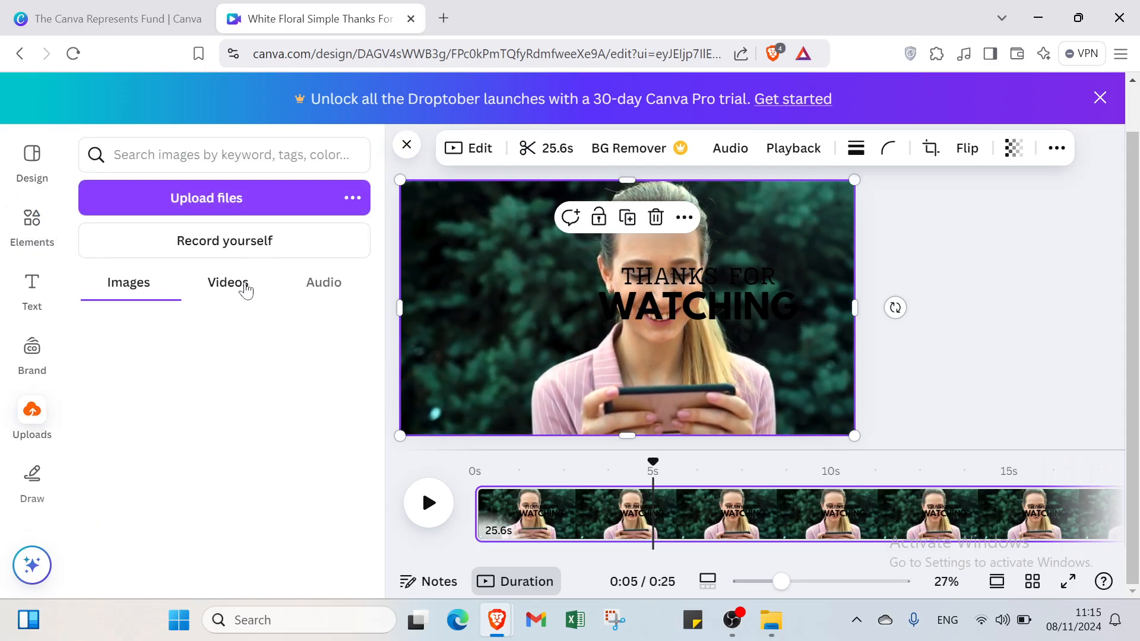
click(244, 287)
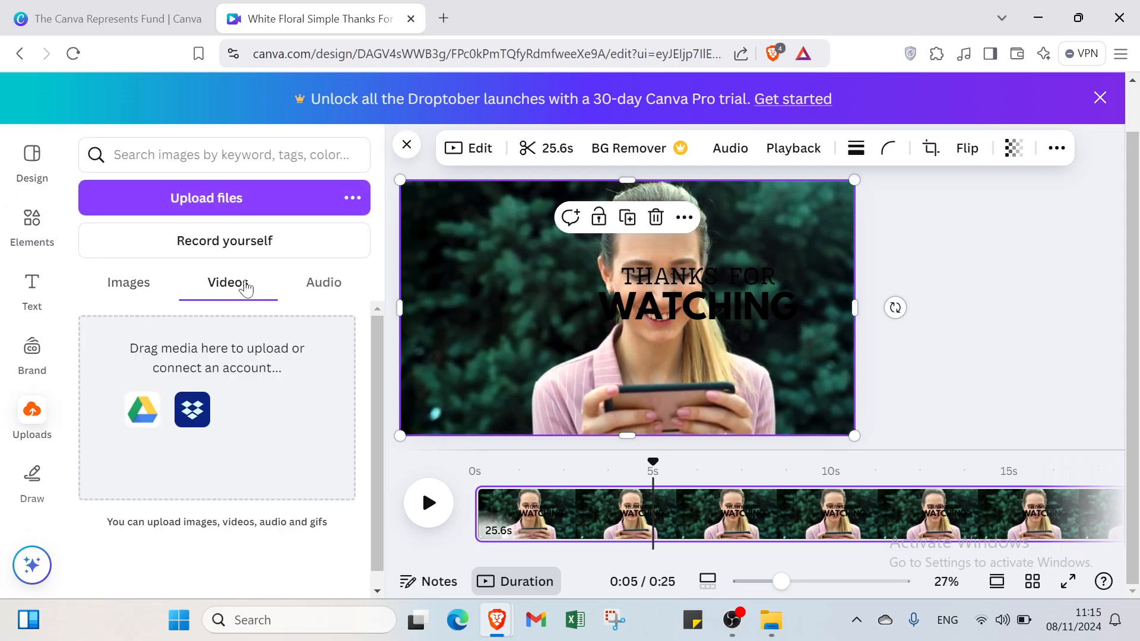
click(243, 196)
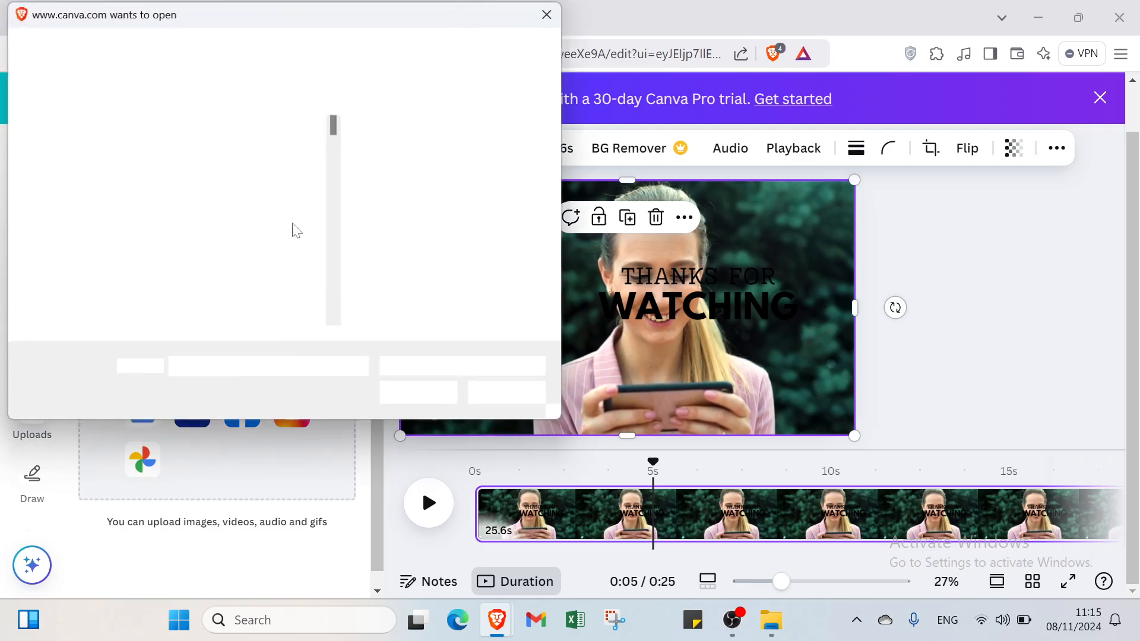
click(549, 13)
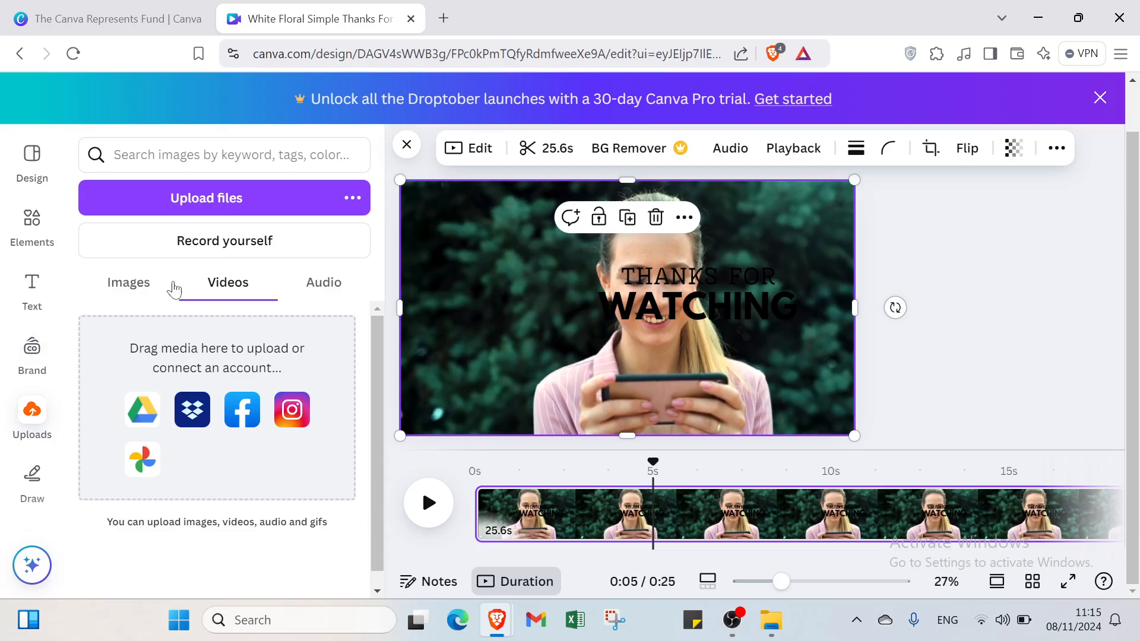
- Record a short self-recording over the page, allowing camera and microphone access, and delete the recording
click(178, 243)
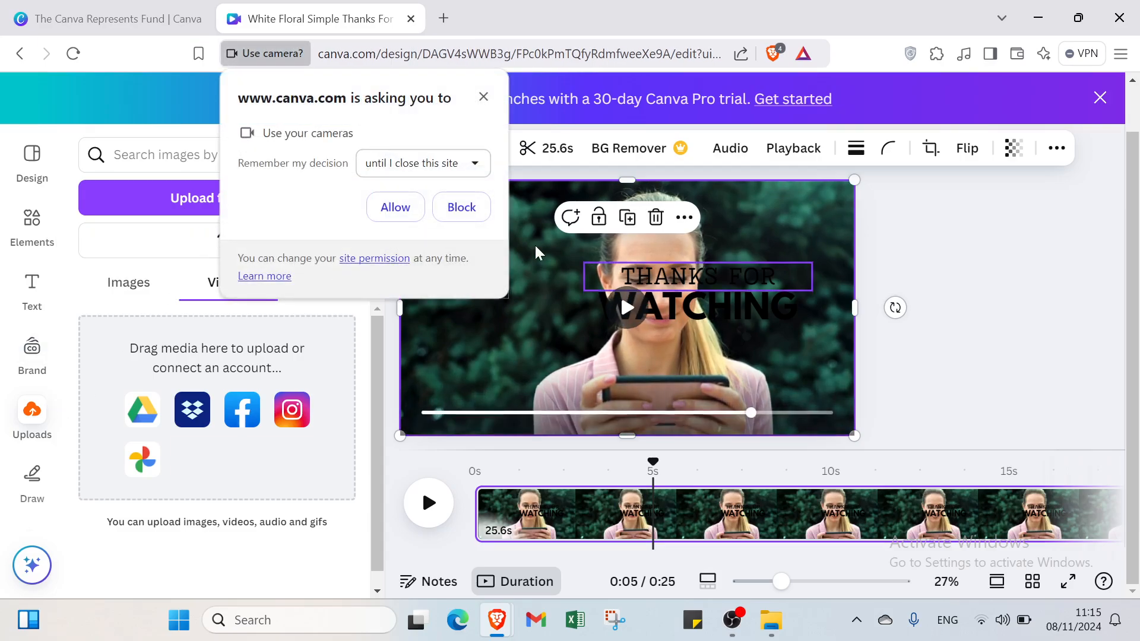
click(413, 210)
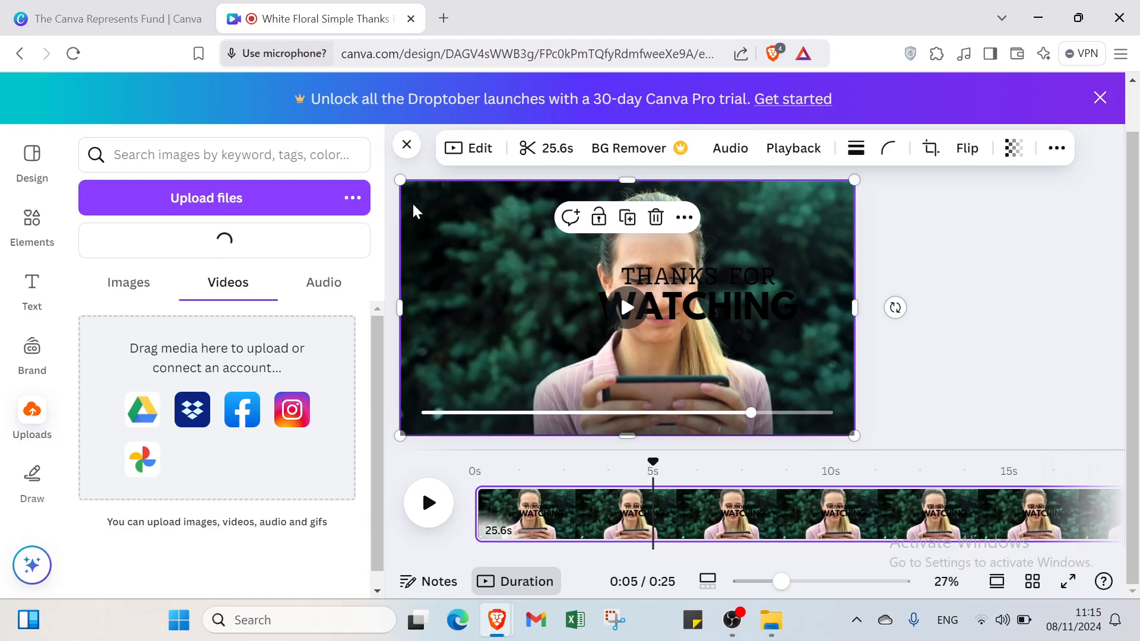
click(386, 209)
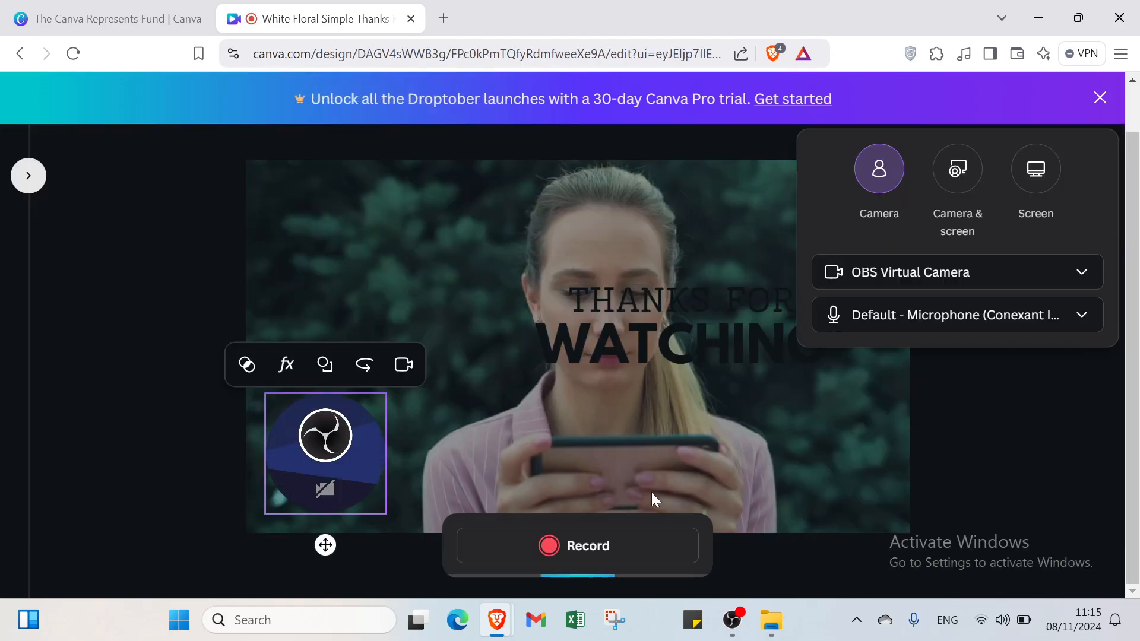
click(649, 540)
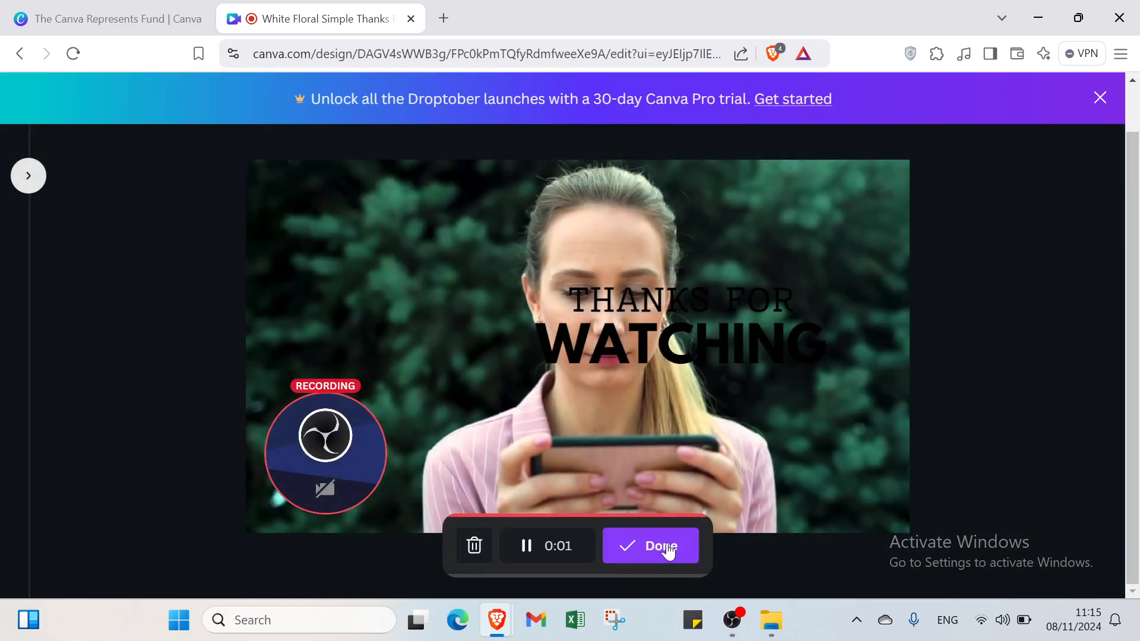
click(667, 549)
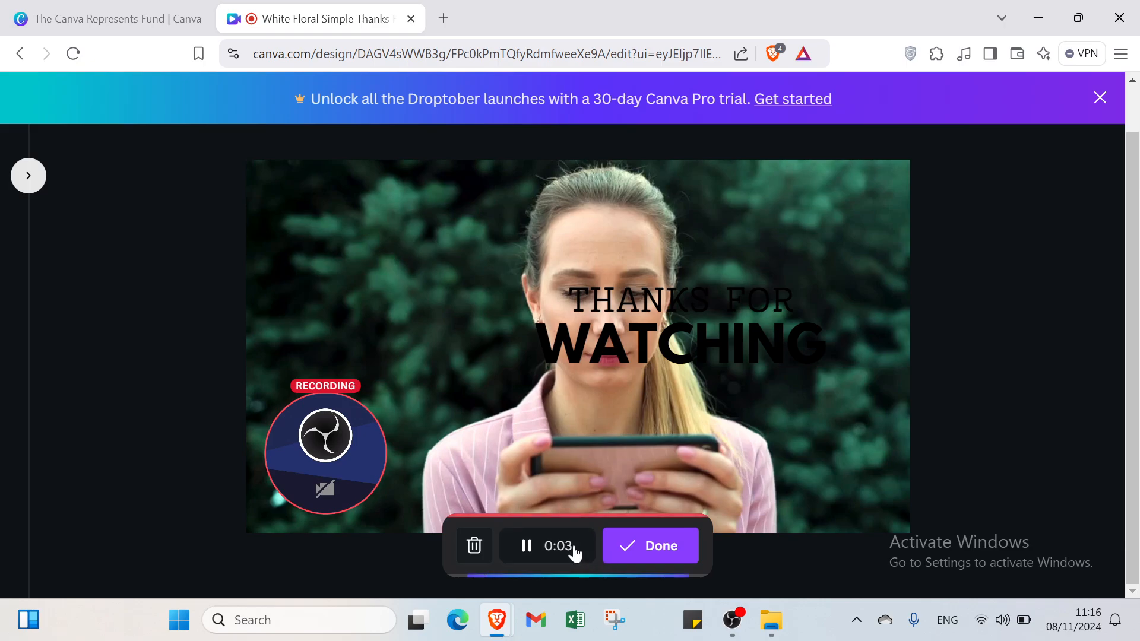
click(618, 551)
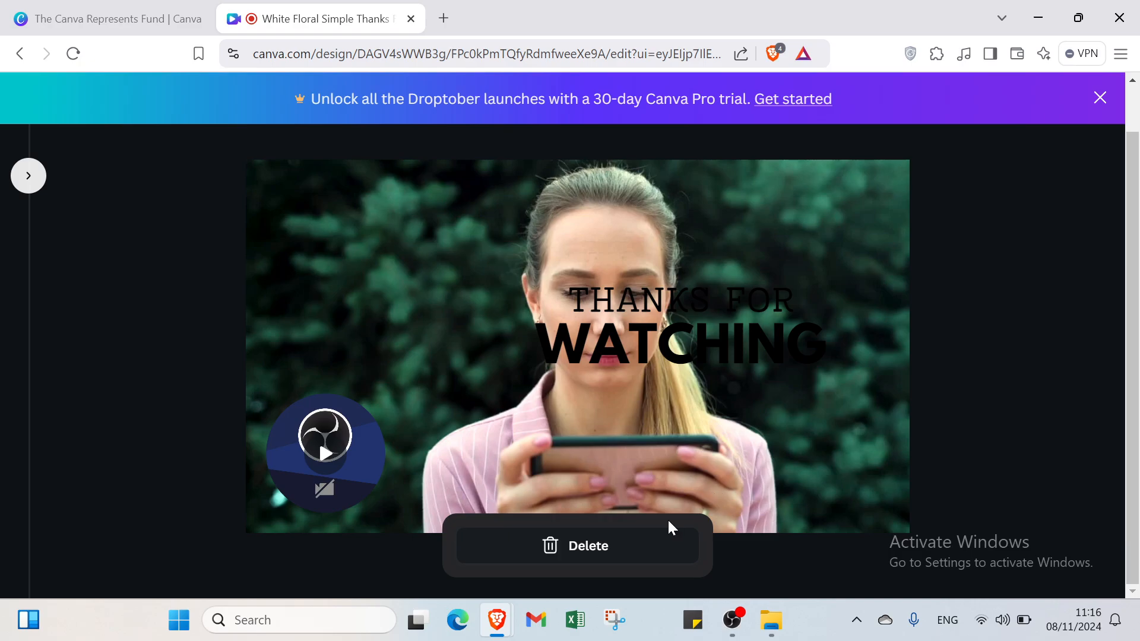
click(669, 541)
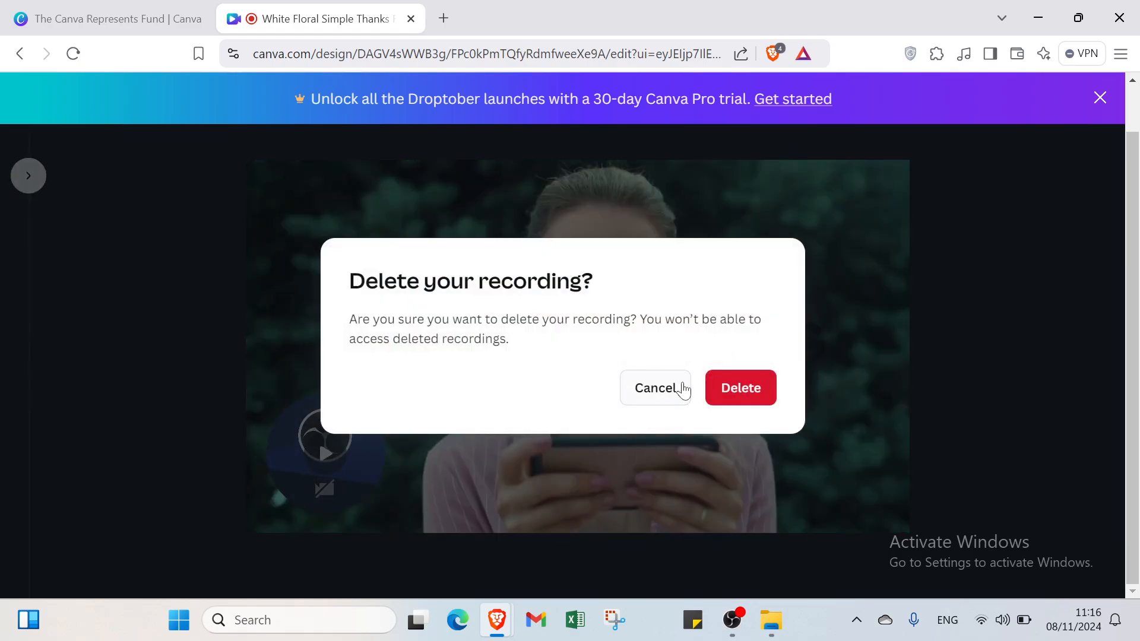
click(753, 389)
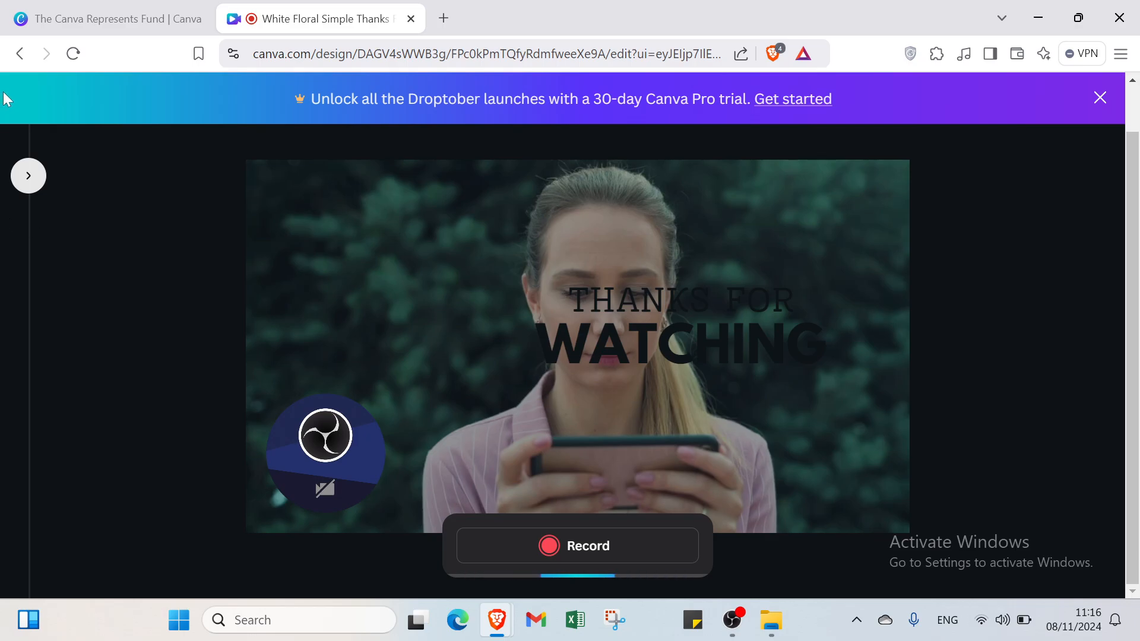
- Dismiss the Canva Pro trial banner and exit the recording studio
click(22, 181)
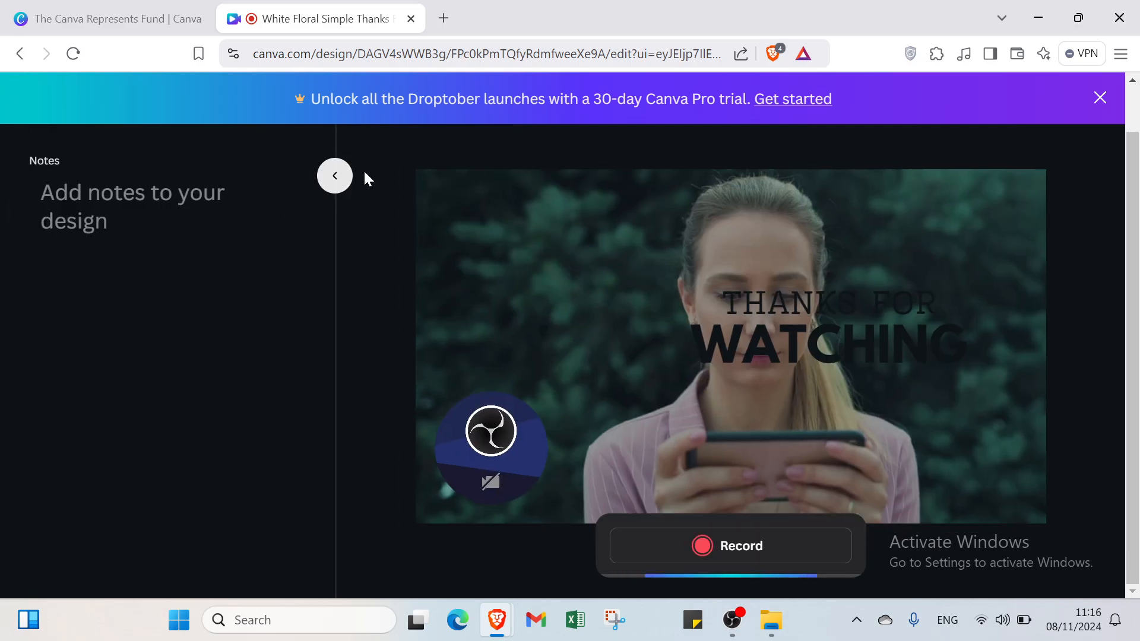
click(334, 174)
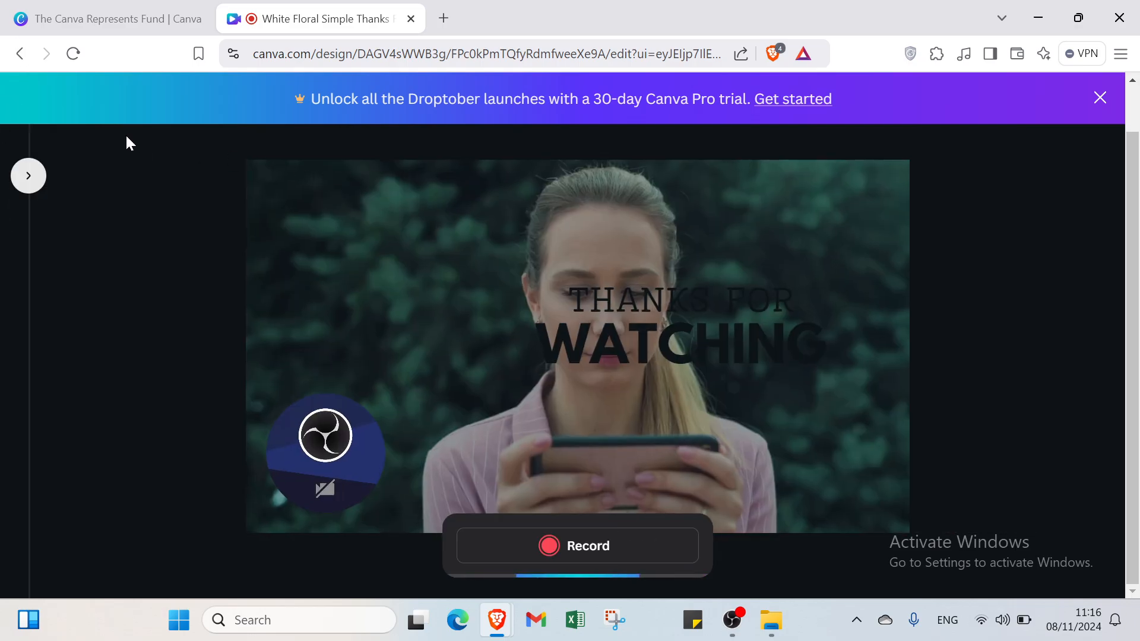
click(1097, 98)
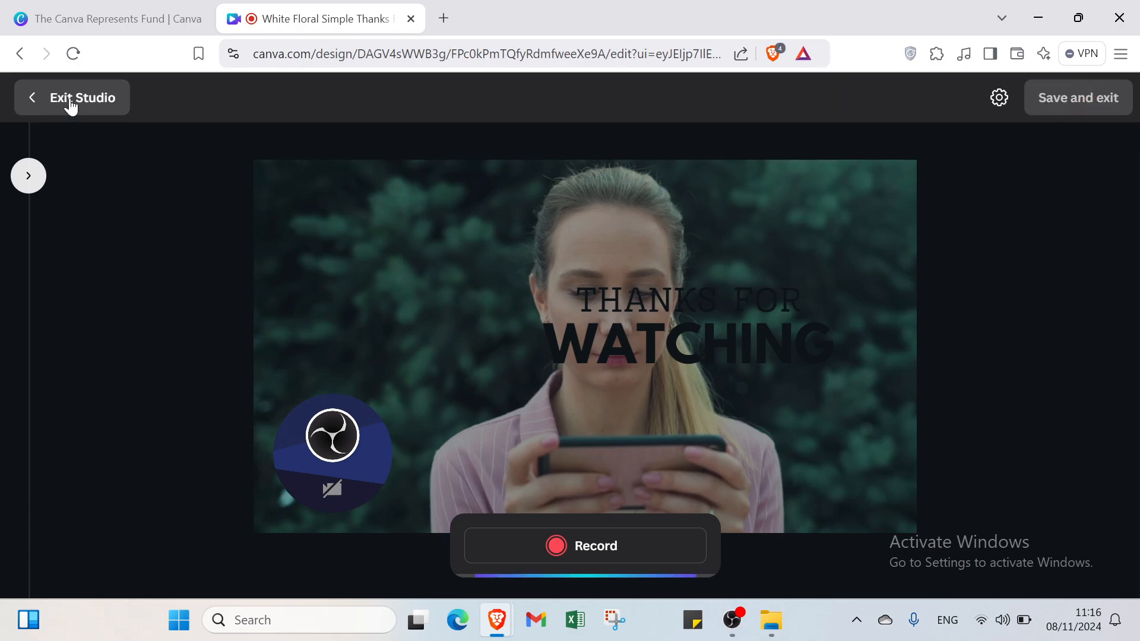
click(102, 99)
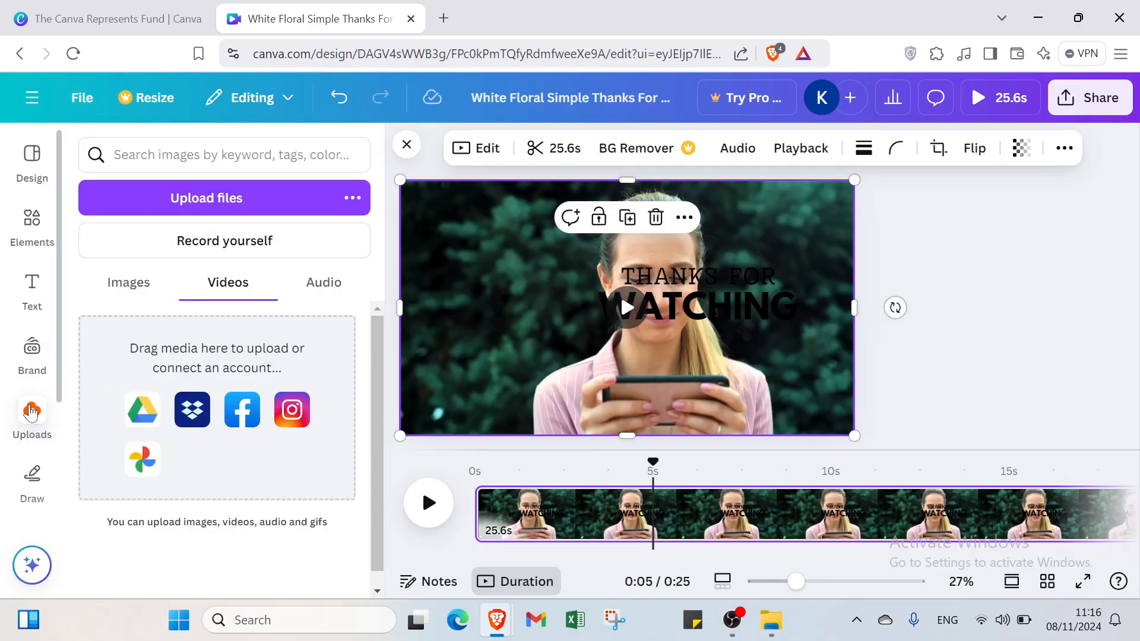
- Search the elements library for "youtube logos"
click(26, 287)
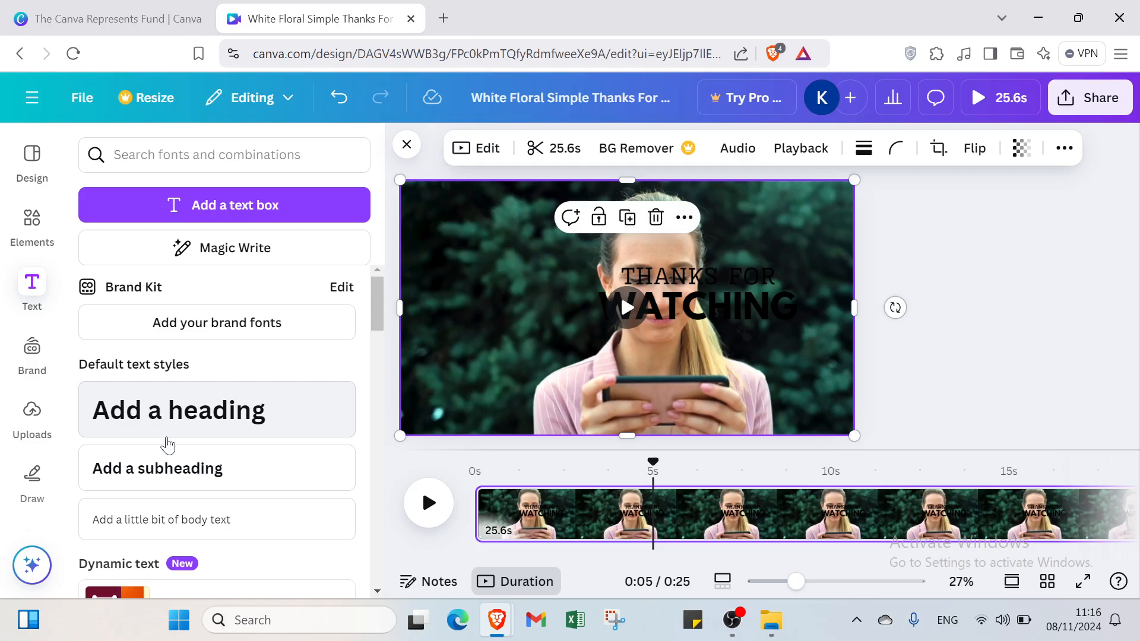
click(25, 228)
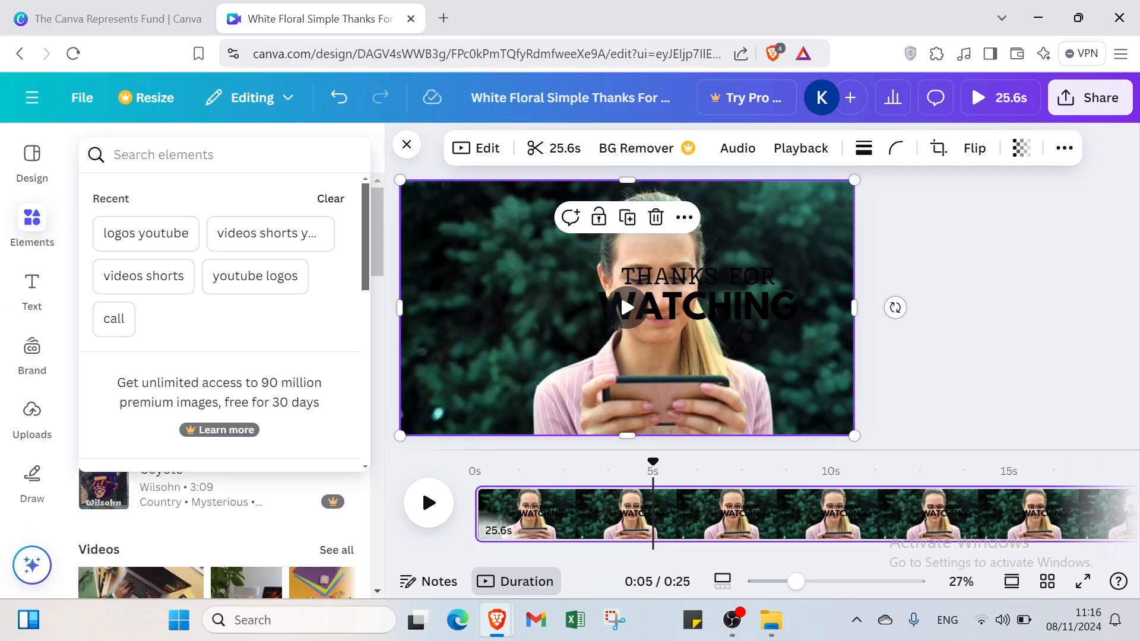
text(youtu)
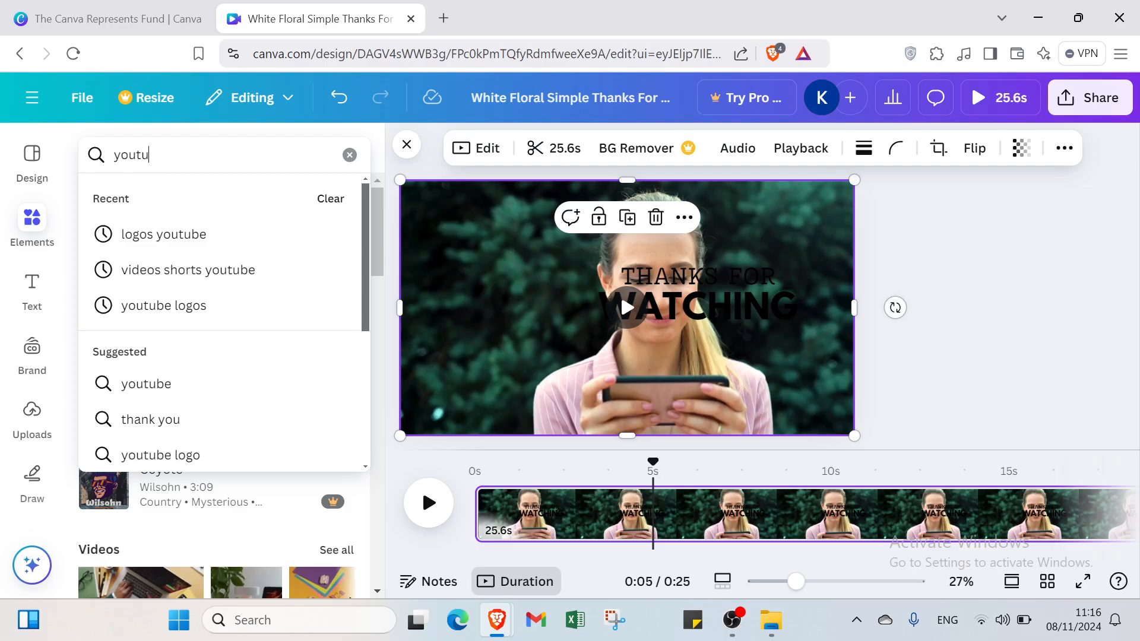
text(be log)
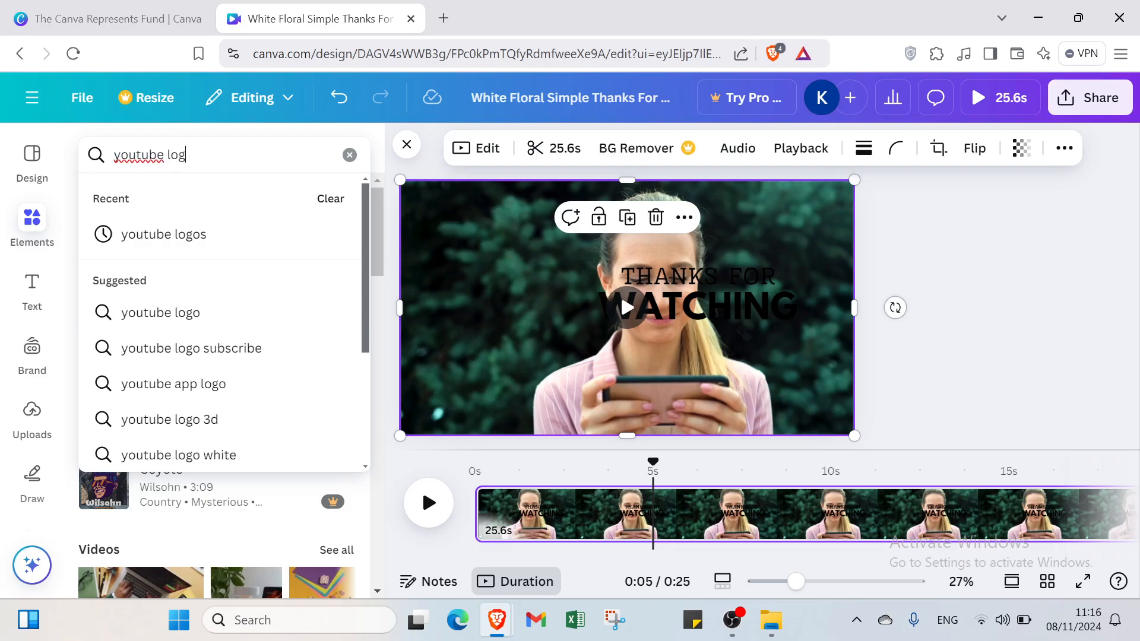
text(os)
key(Return)
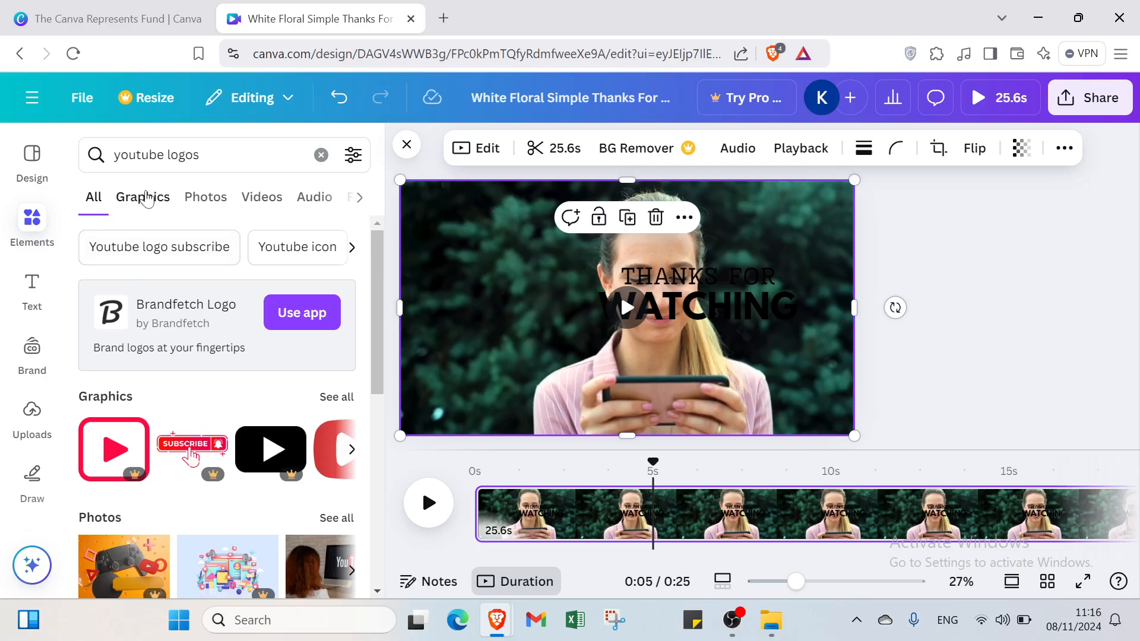
- Add the free red square YouTube play logo from the graphics results and place it small in the page's upper-left corner
click(151, 197)
scroll(204, 427, down, 4)
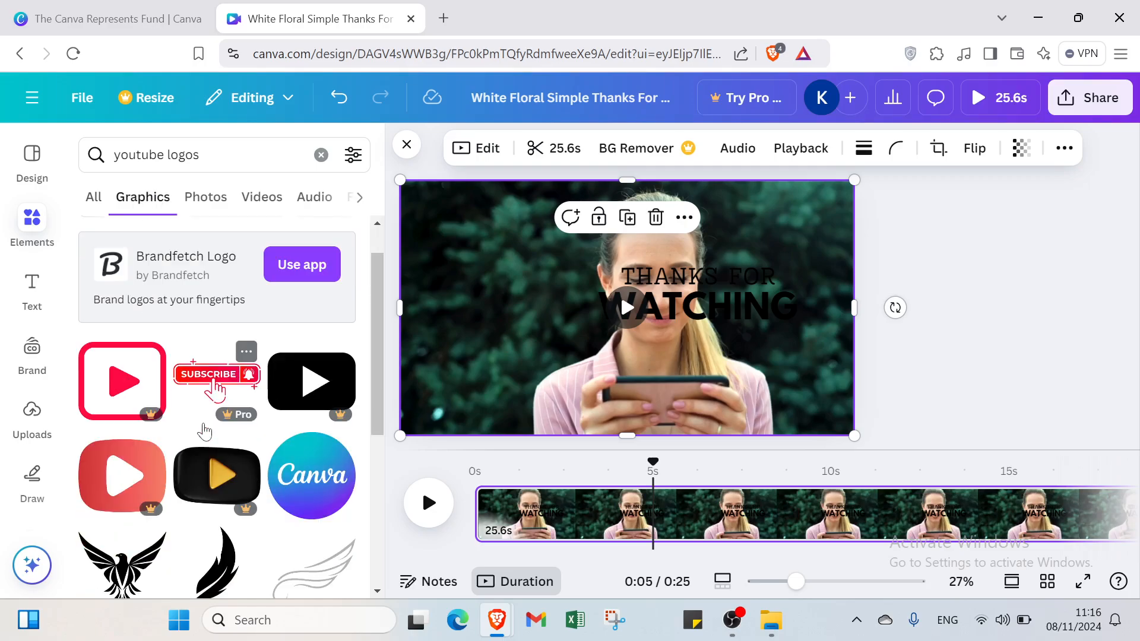
scroll(202, 429, down, 5)
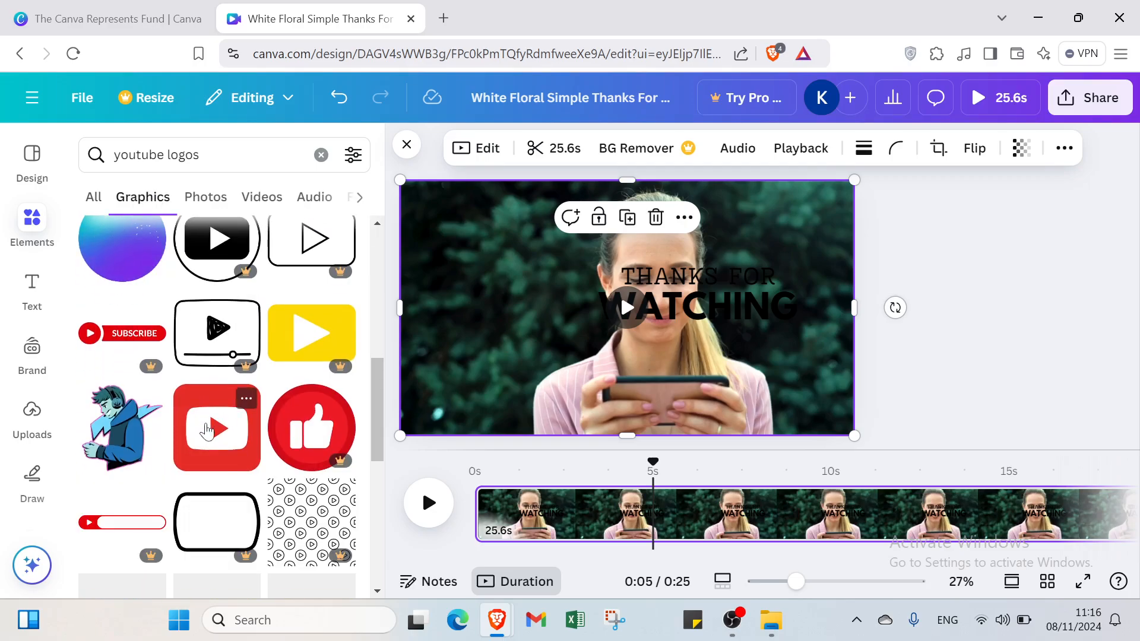
click(211, 437)
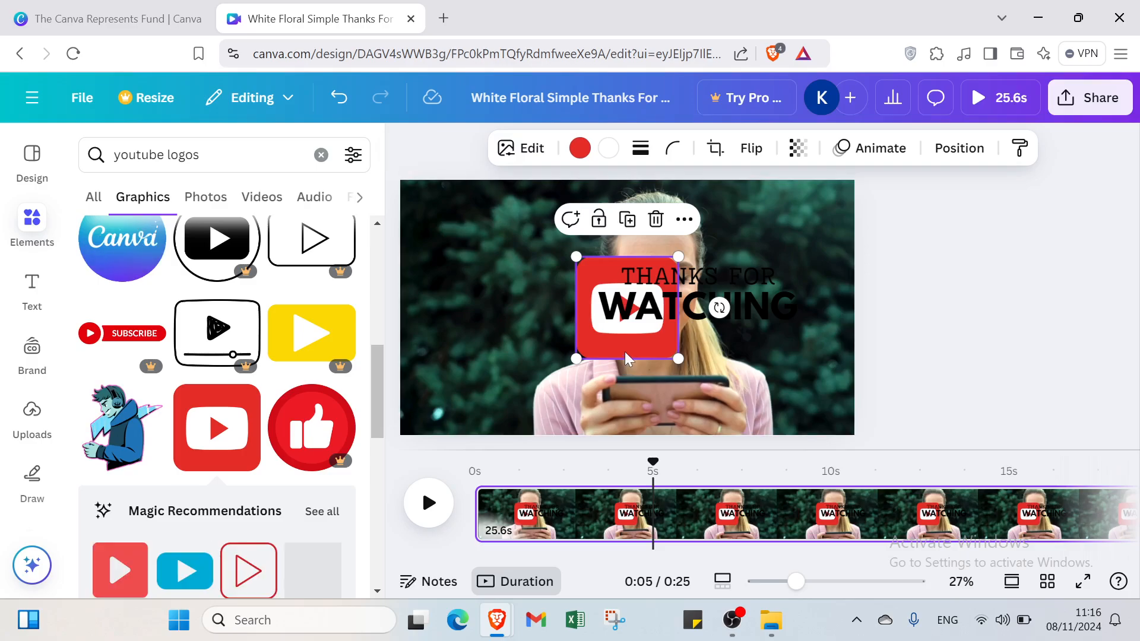
drag(608, 349, 452, 275)
drag(401, 177, 415, 205)
click(438, 328)
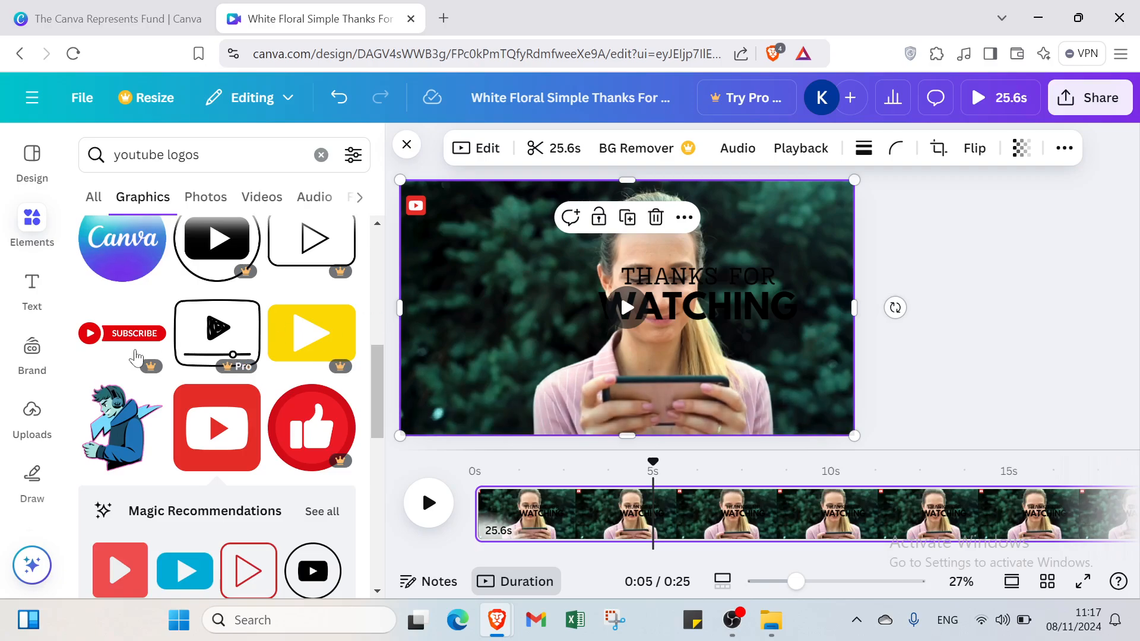
- Add a body text box and place it beside the YouTube logo, with its text selected
click(23, 306)
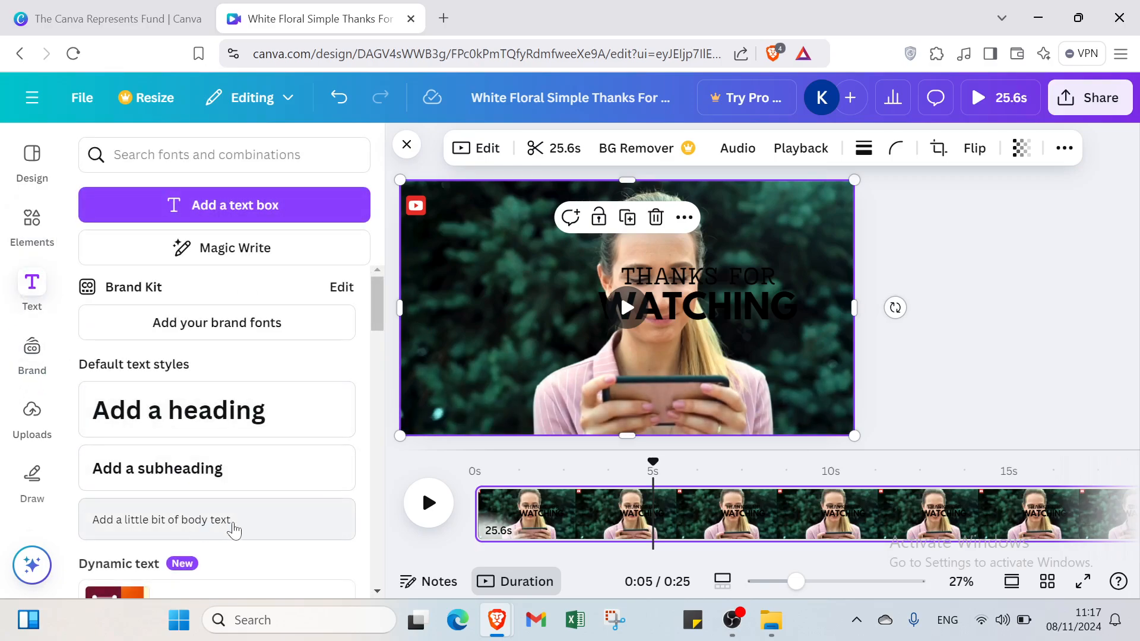
click(233, 530)
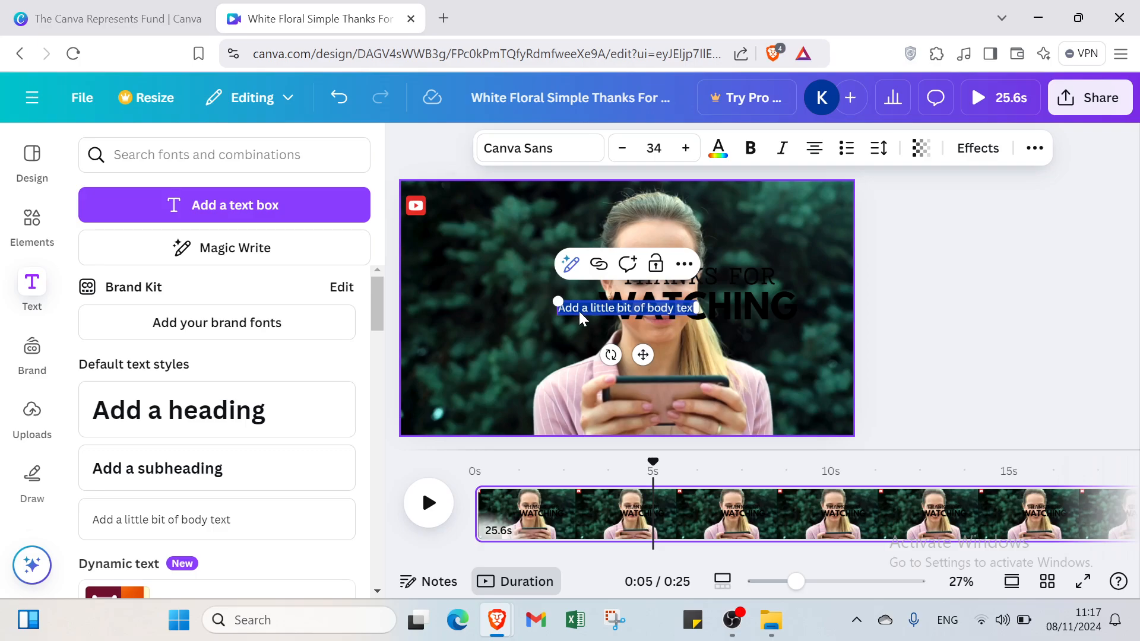
drag(581, 319, 471, 206)
double_click(470, 205)
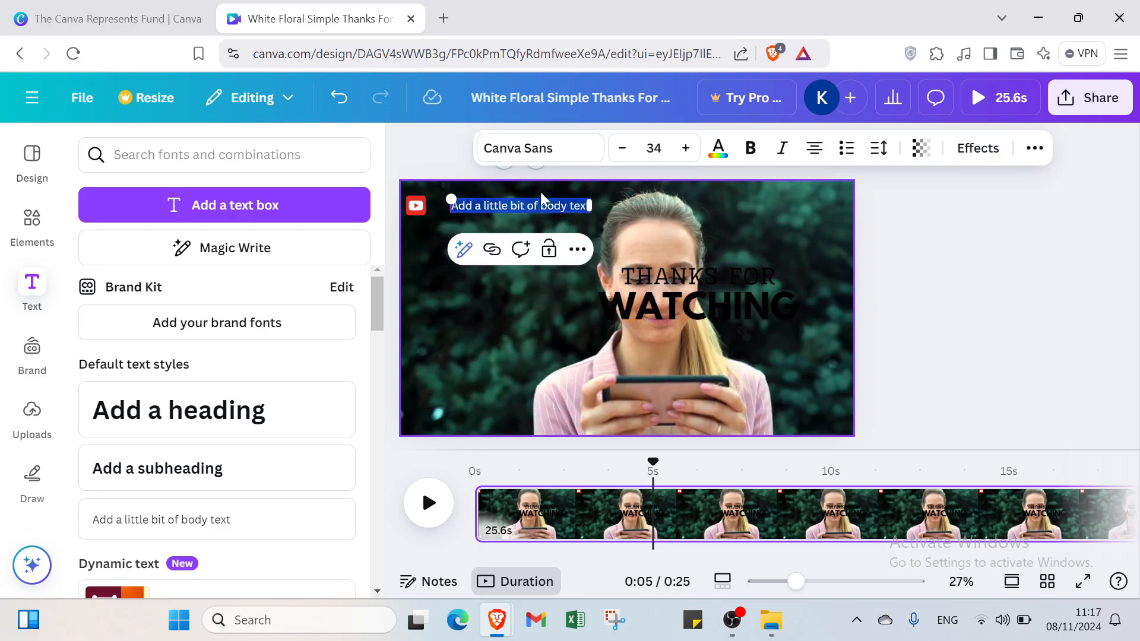
- Format the body text at size 24 in white and move it closer to the YouTube logo
click(653, 147)
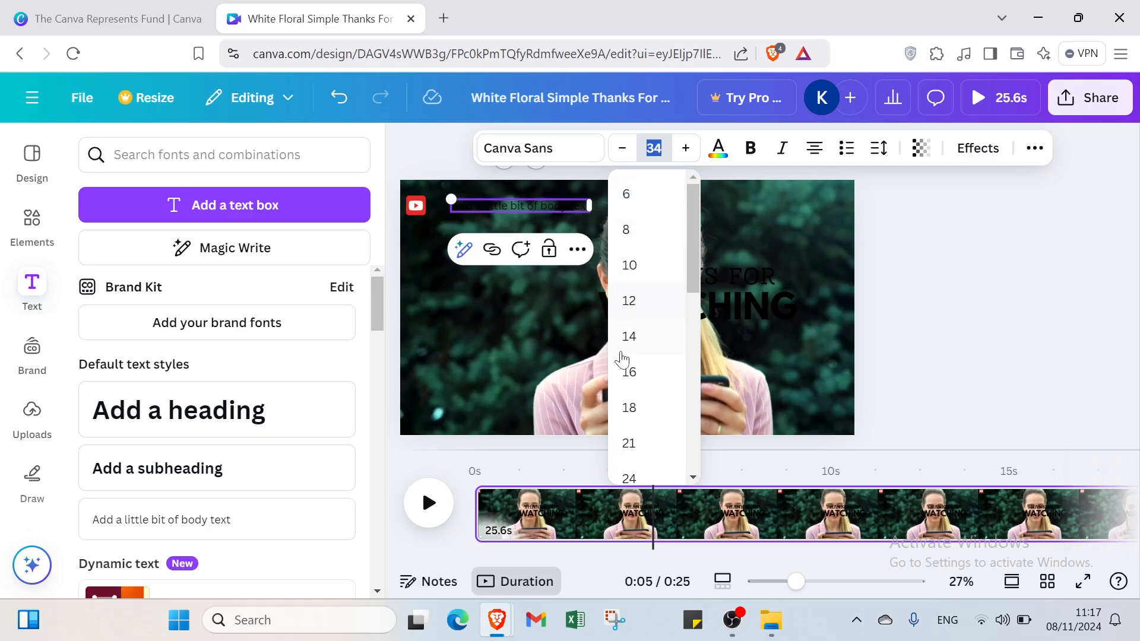
scroll(648, 430, down, 1)
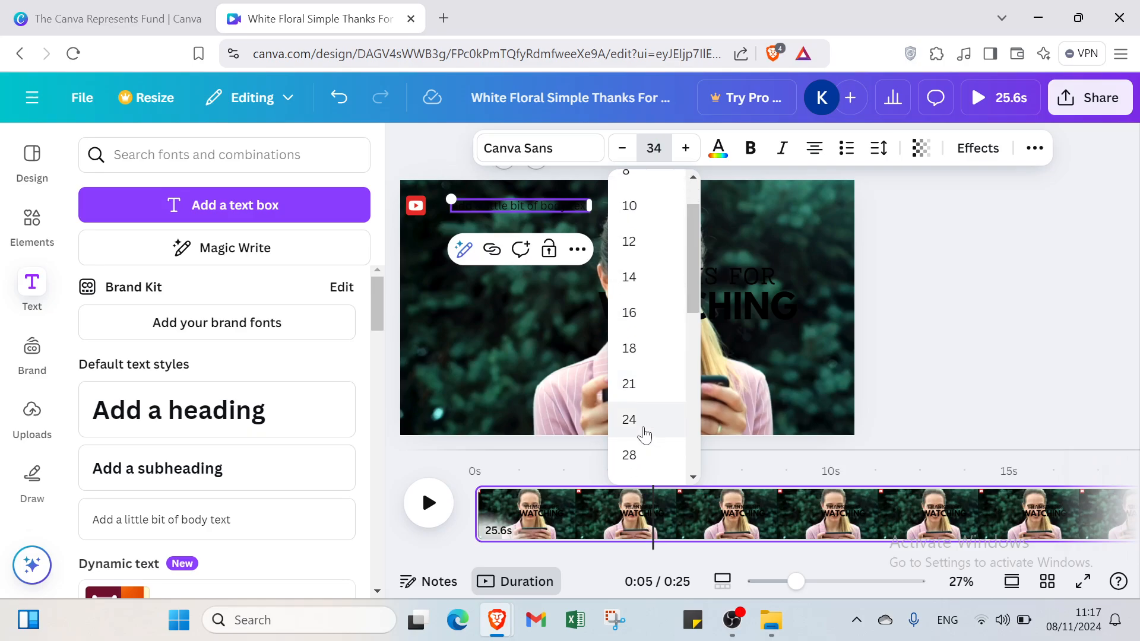
click(644, 429)
click(727, 155)
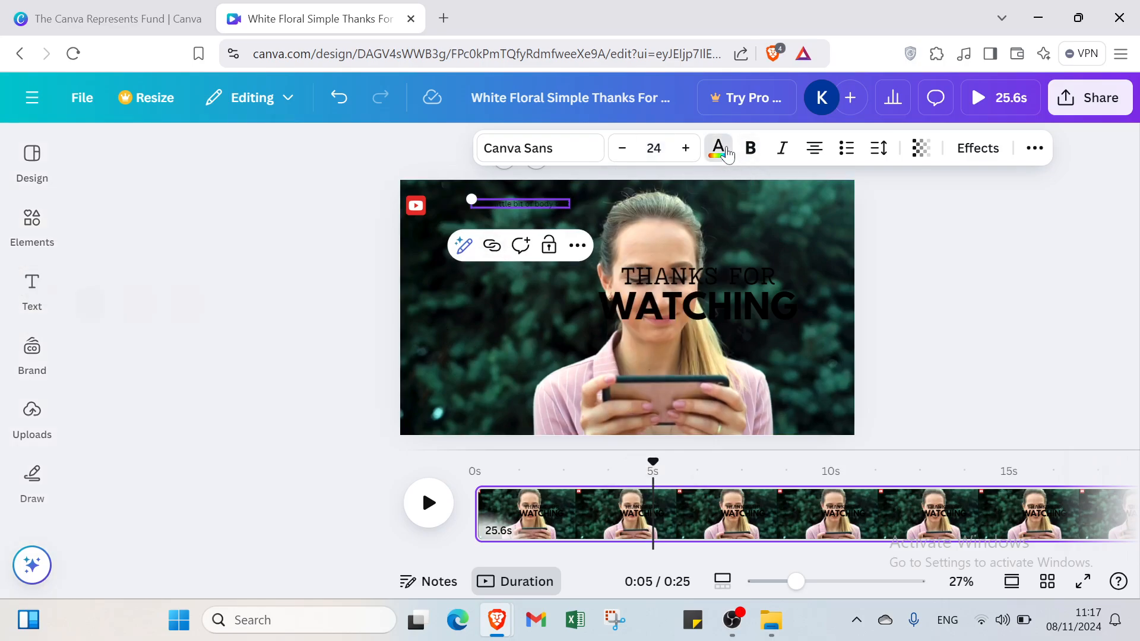
click(300, 305)
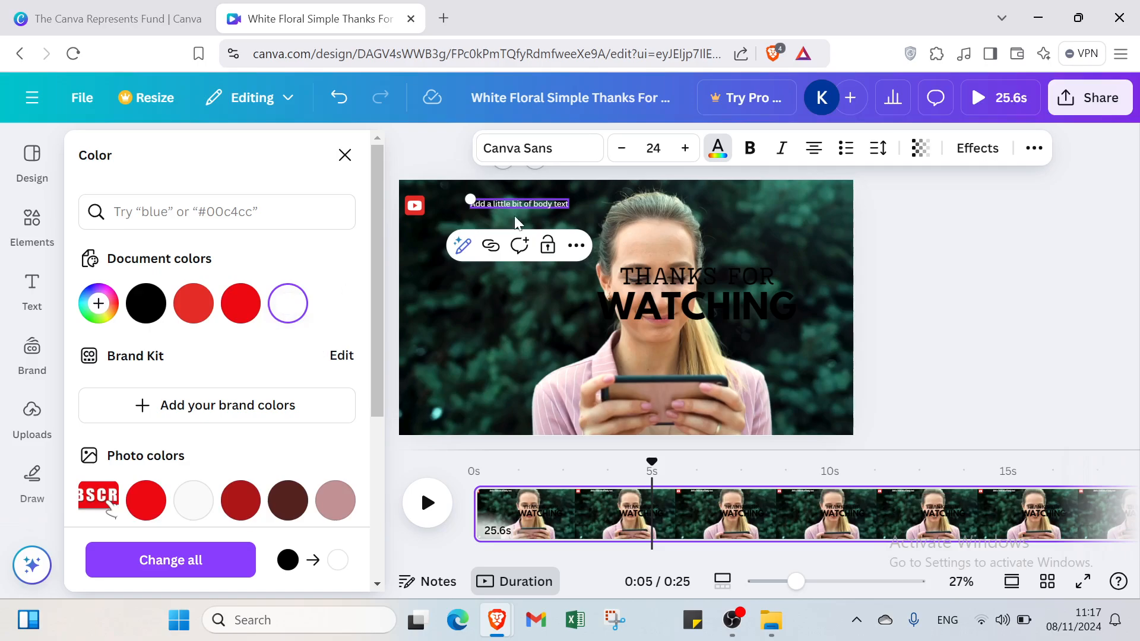
click(475, 306)
drag(511, 205, 479, 207)
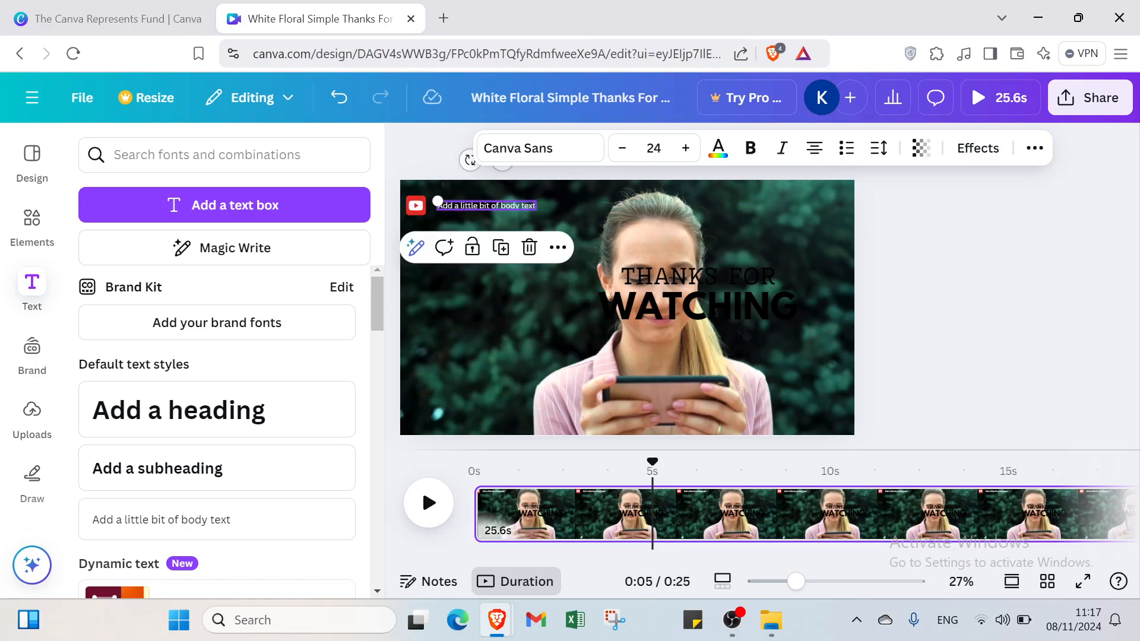
- Replace the placeholder body text beside the logo with a person's full name and deselect the text box
key(Return)
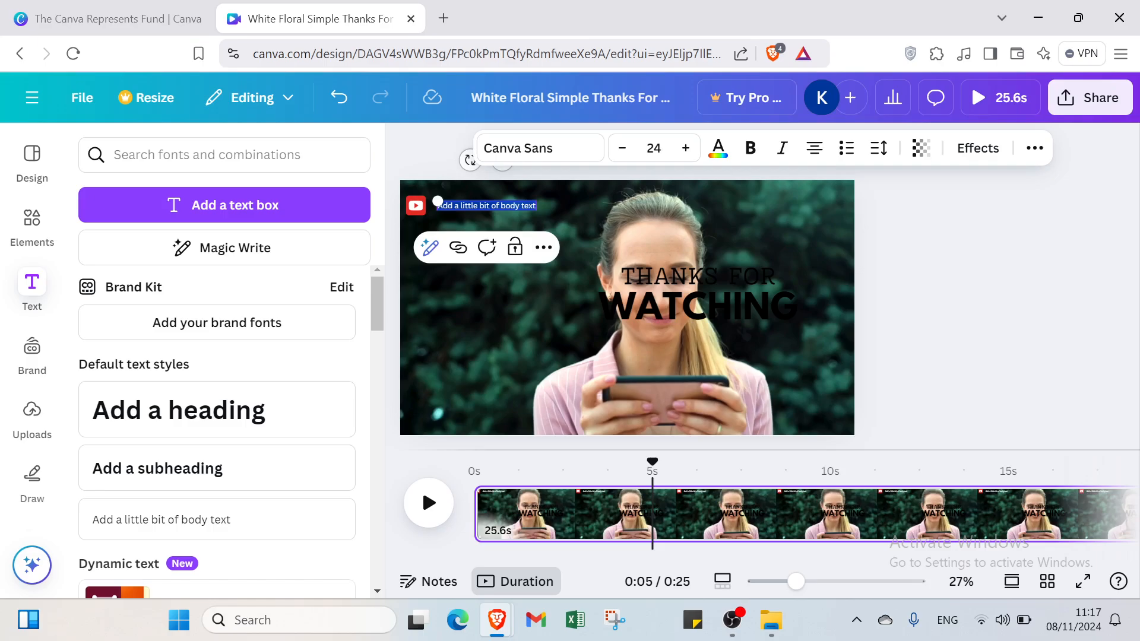
key(Delete)
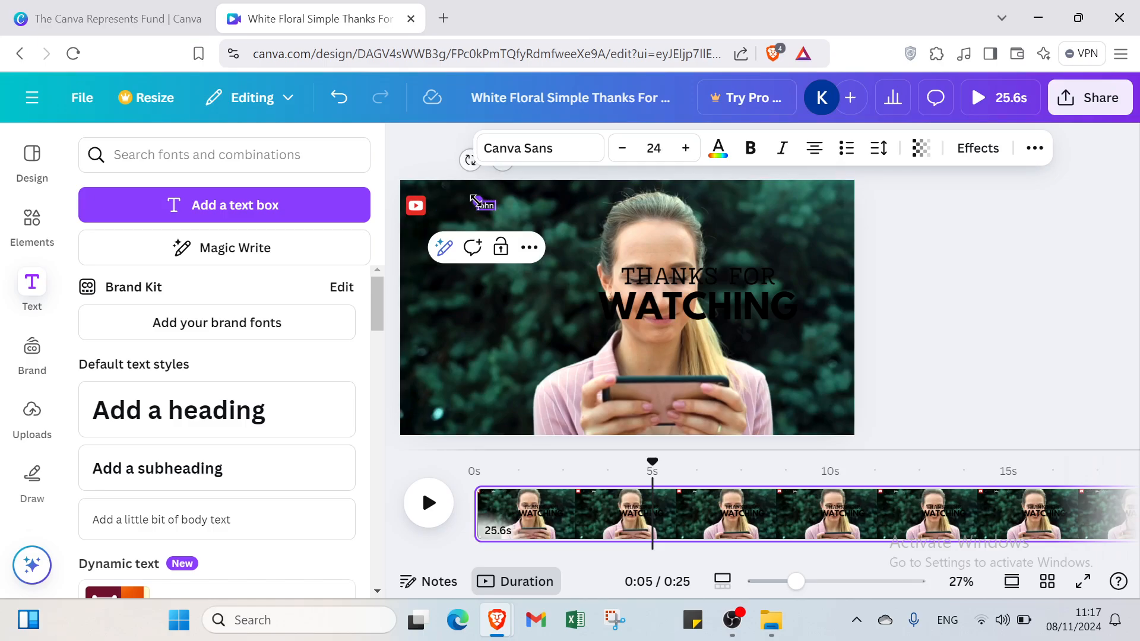
text(nidy)
click(533, 324)
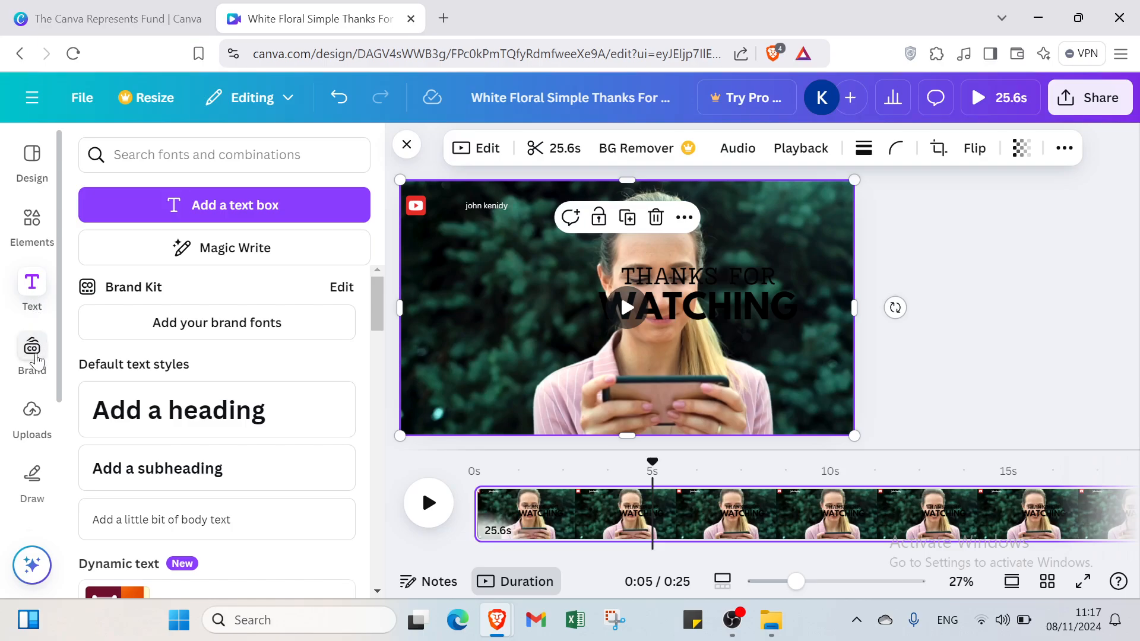
- Look through the brand kit, uploads and drawing tools, clear the element search, and show the video templates
click(31, 354)
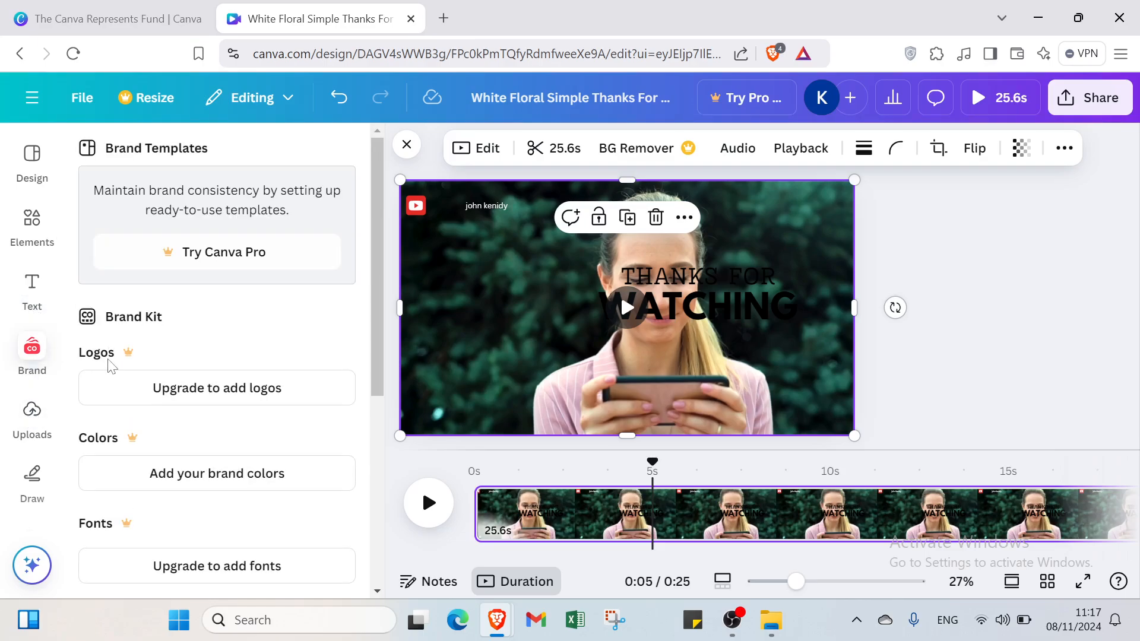
click(29, 424)
click(24, 490)
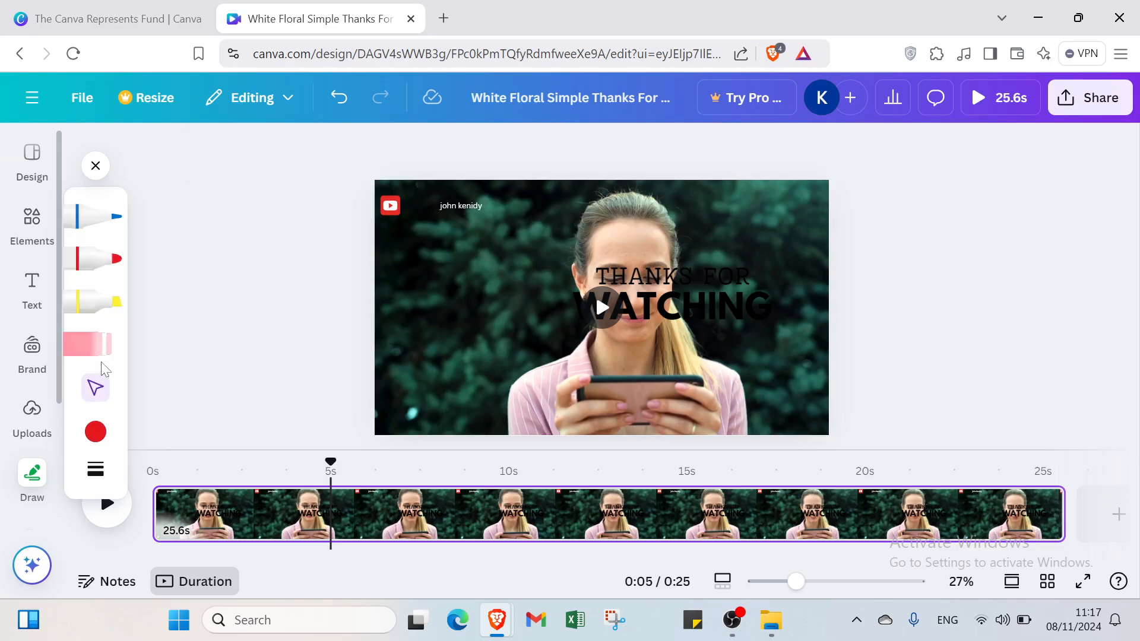
scroll(30, 486, down, 3)
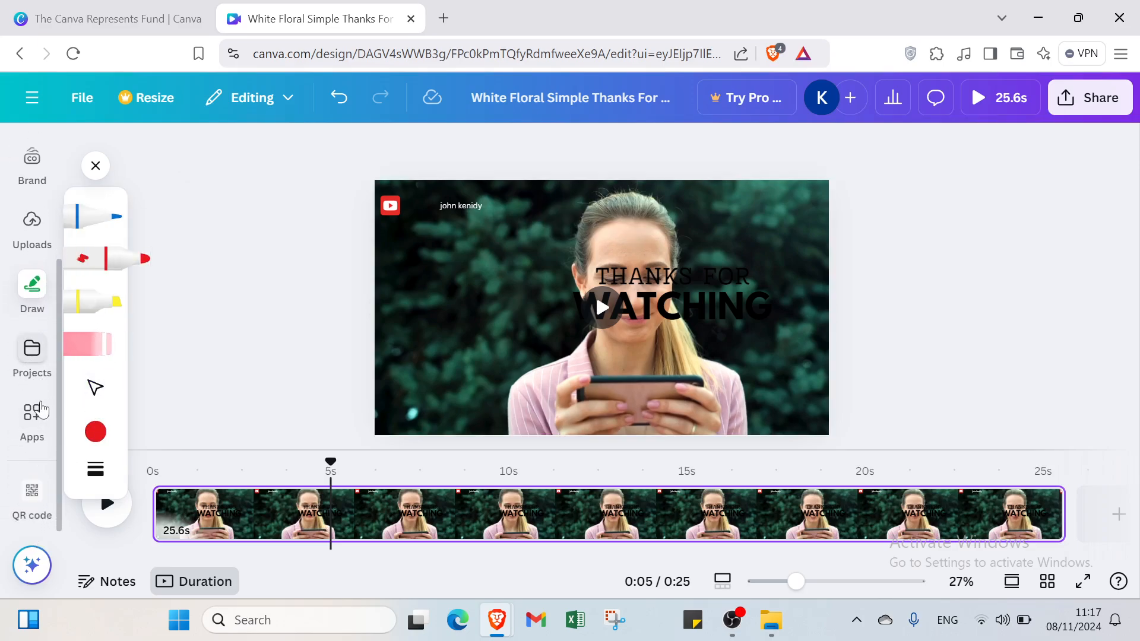
scroll(13, 459, up, 3)
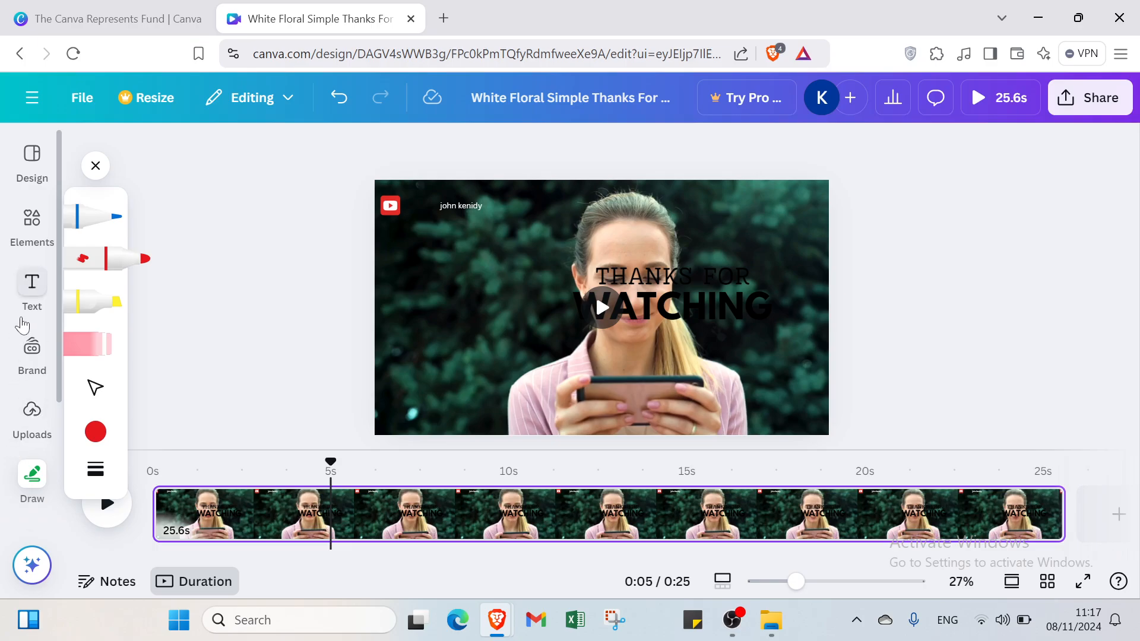
click(30, 217)
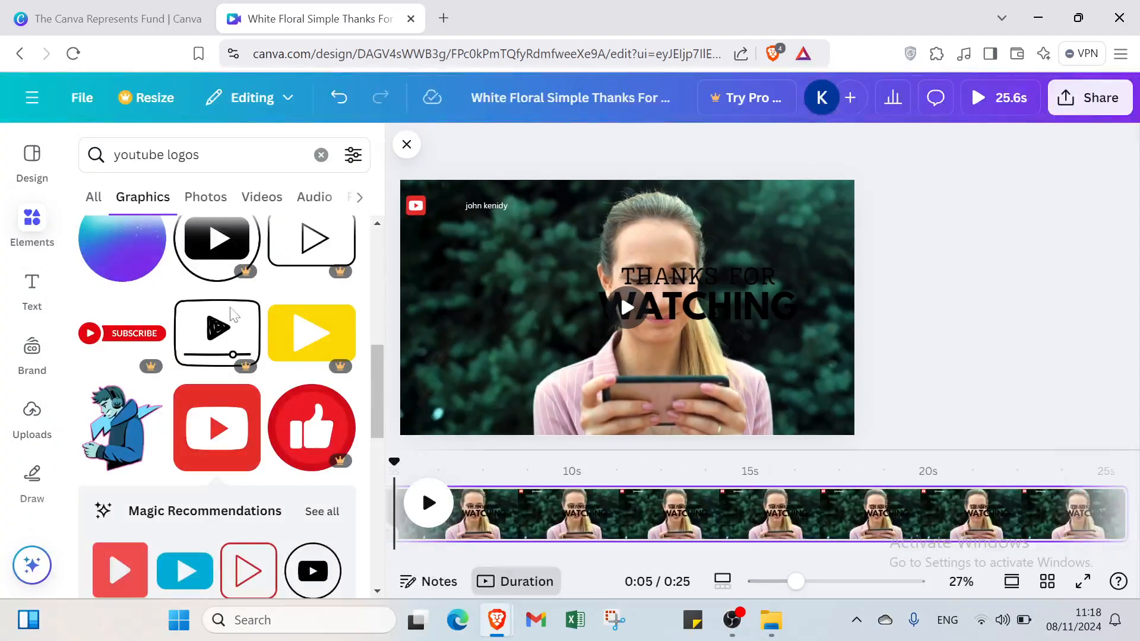
scroll(219, 279, up, 10)
click(93, 197)
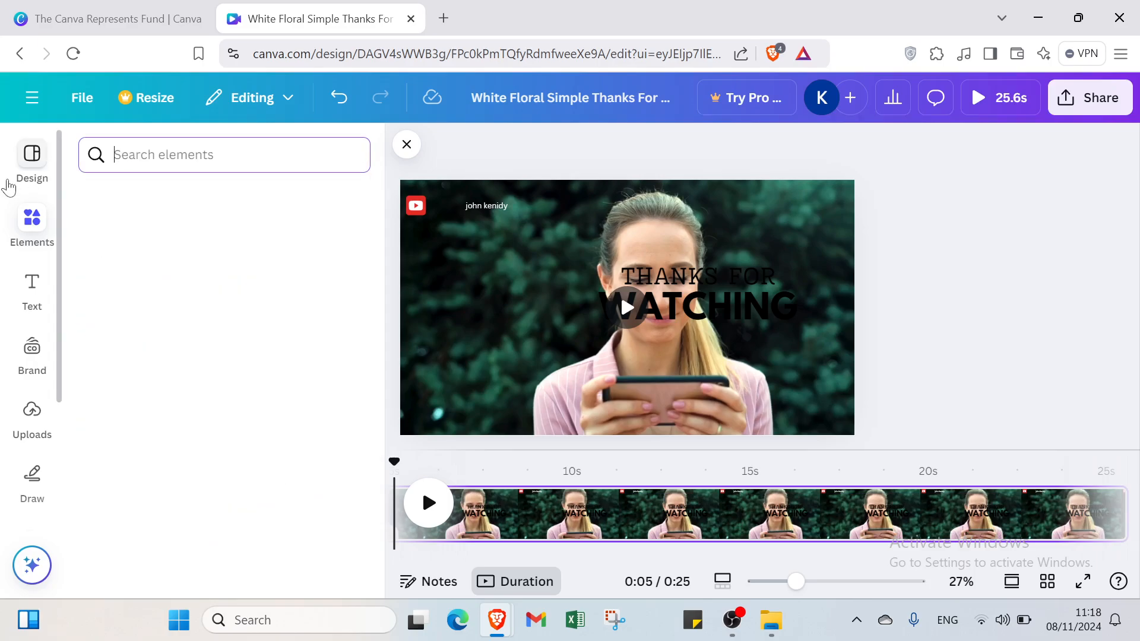
click(26, 155)
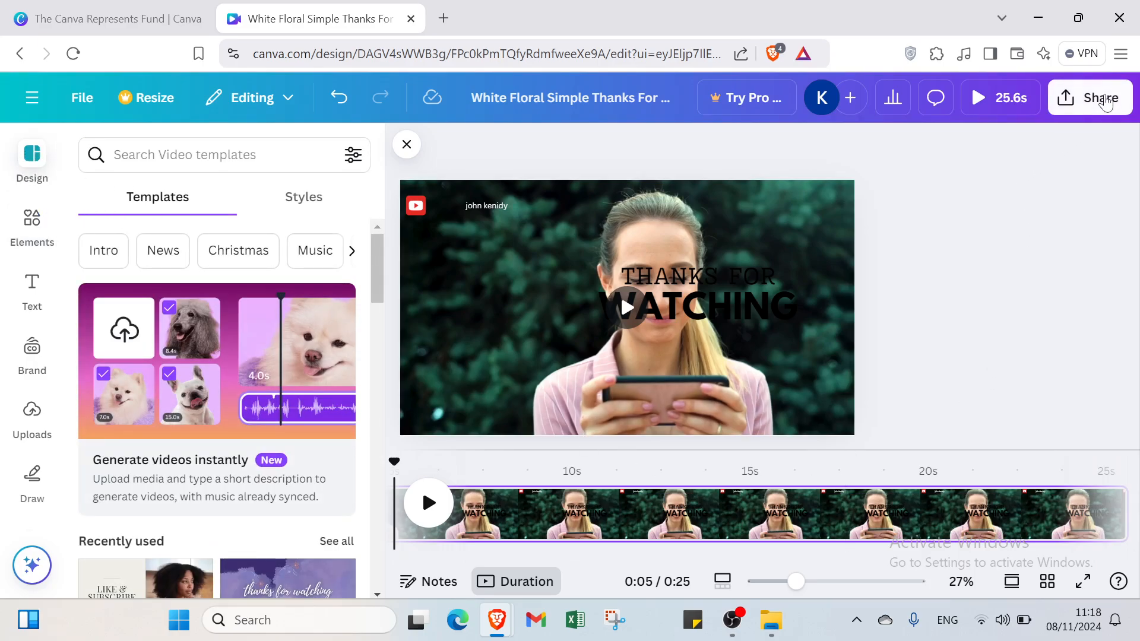
- View the sharing options for the design and close them
click(1095, 100)
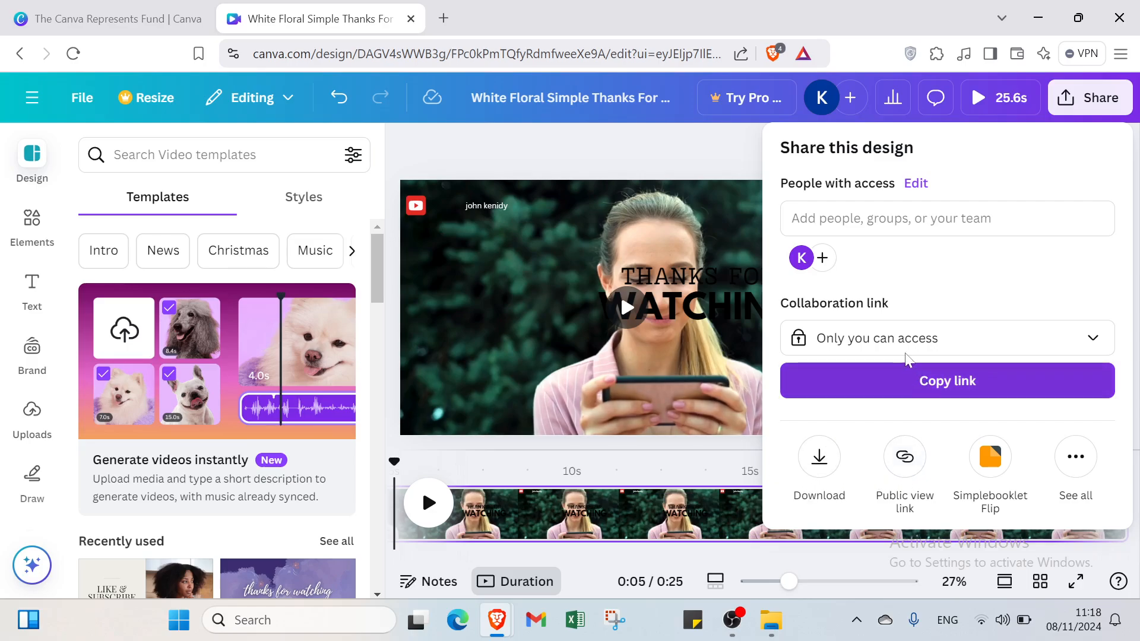
click(698, 151)
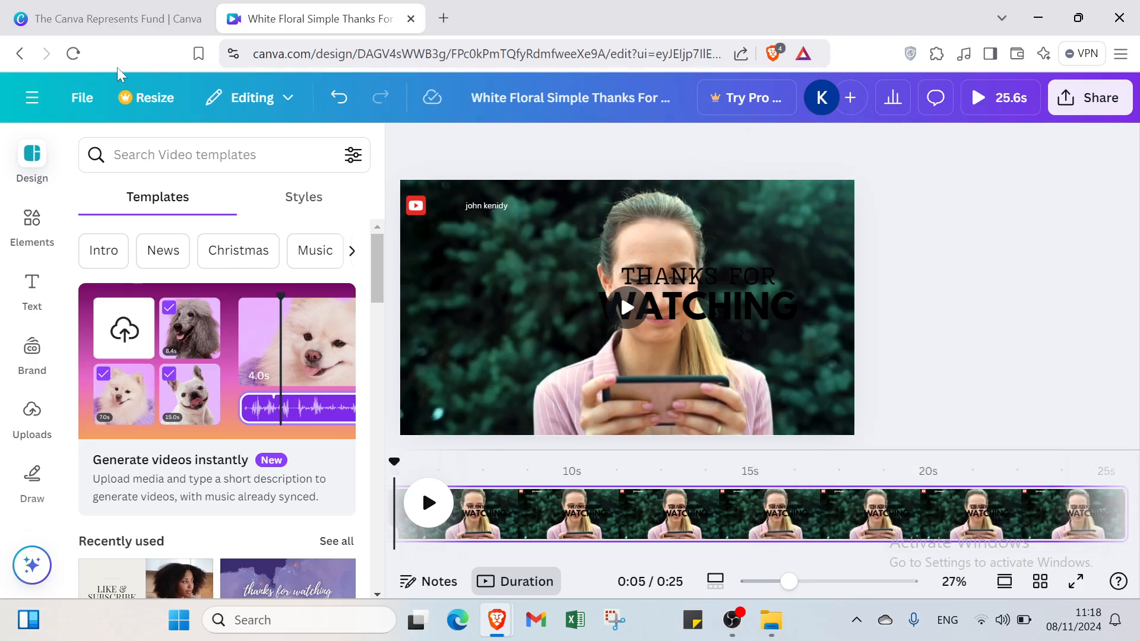
- Leave the design for the Canva home page and switch to the Canva Represents Fund page
click(20, 53)
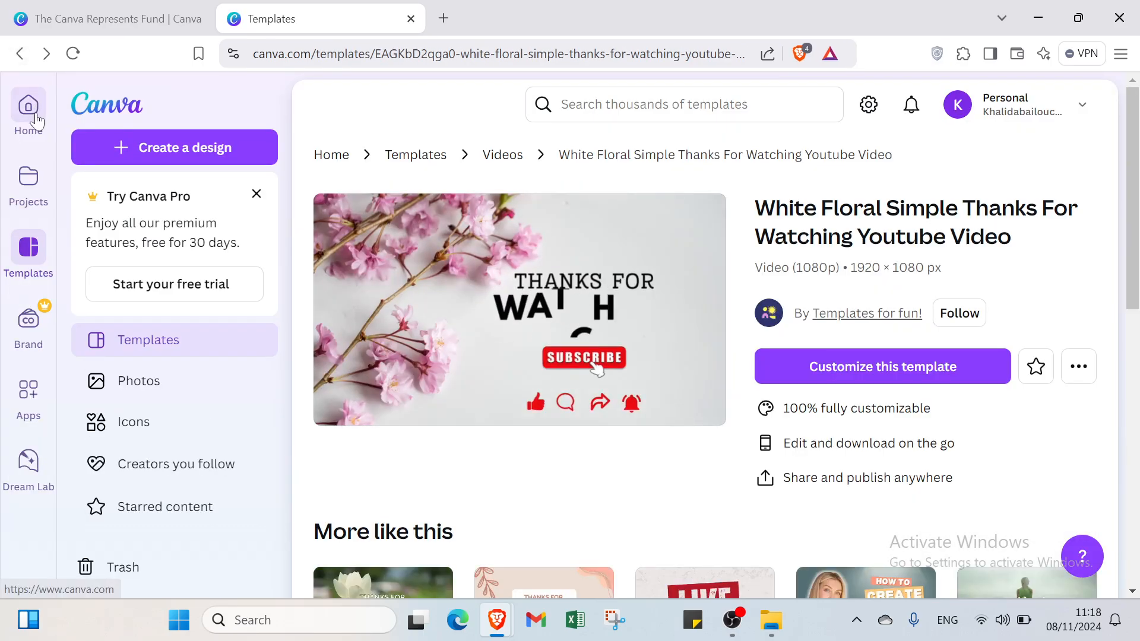
click(34, 116)
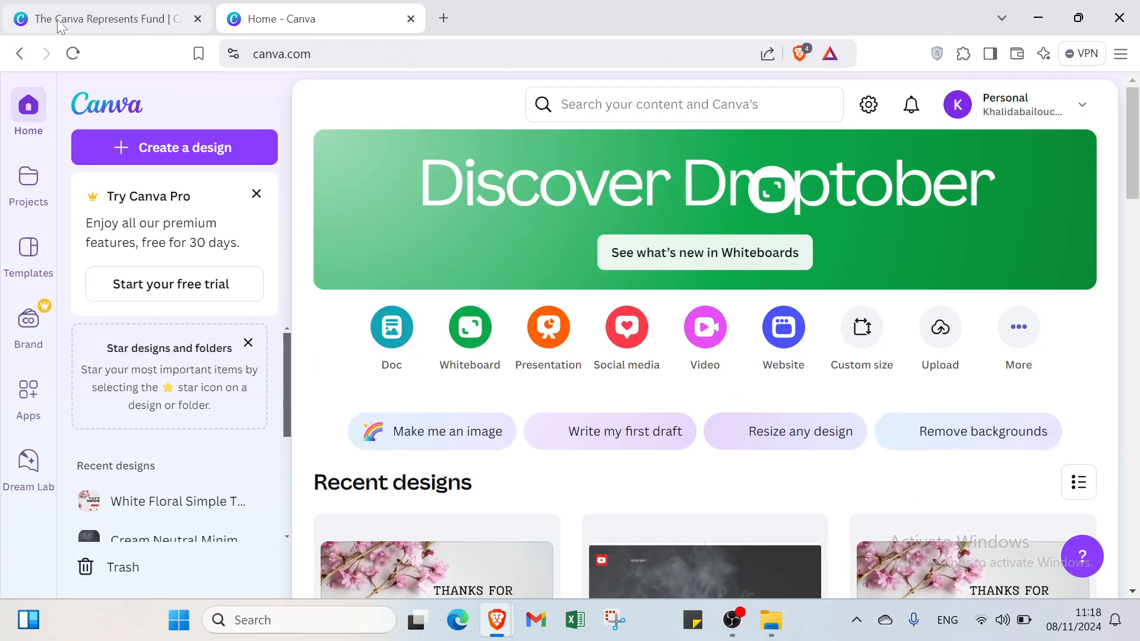
click(57, 19)
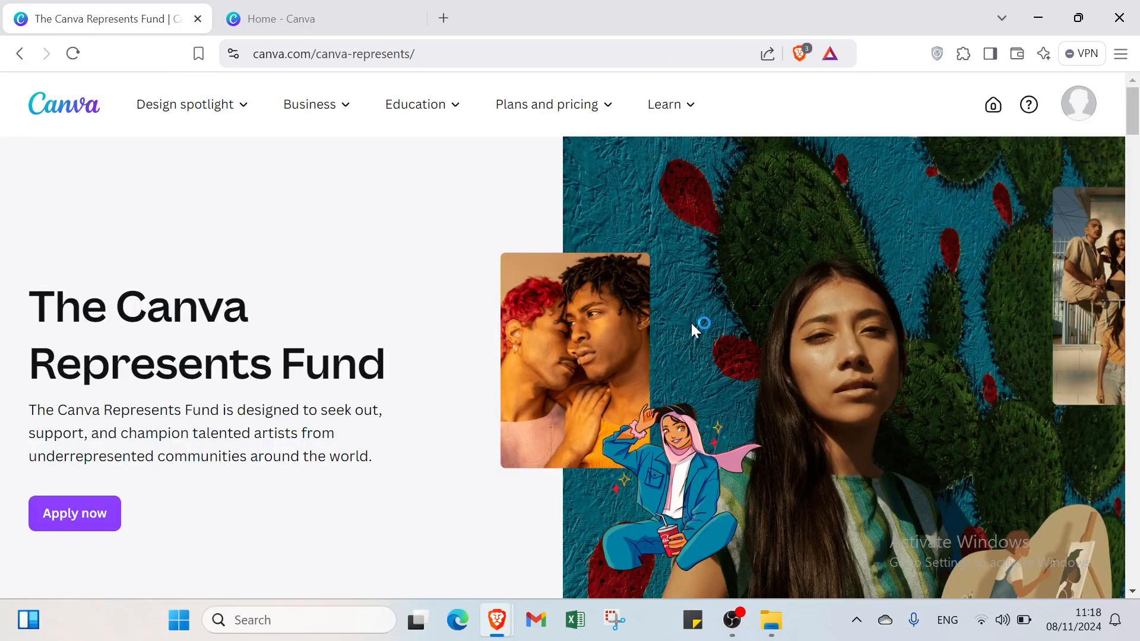